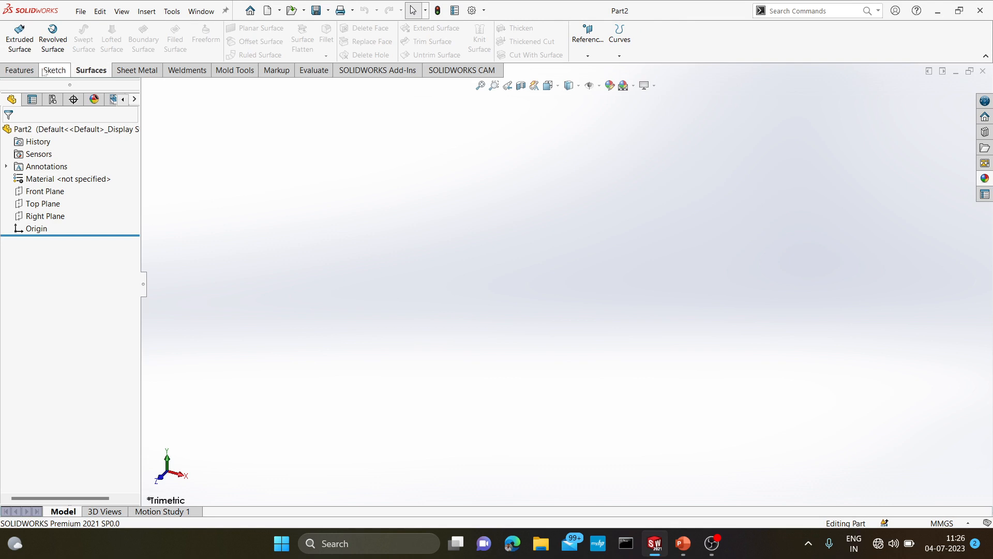
Start a new sketch on the Front Plane.
click(54, 70)
click(15, 34)
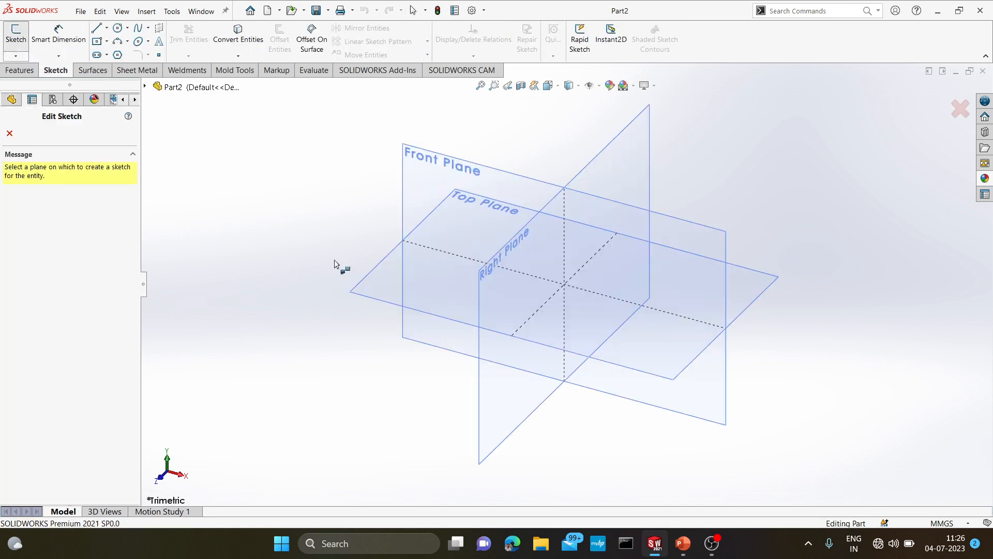
click(426, 204)
Draw a horizontal and a vertical infinite-length construction centerline through the origin.
click(106, 28)
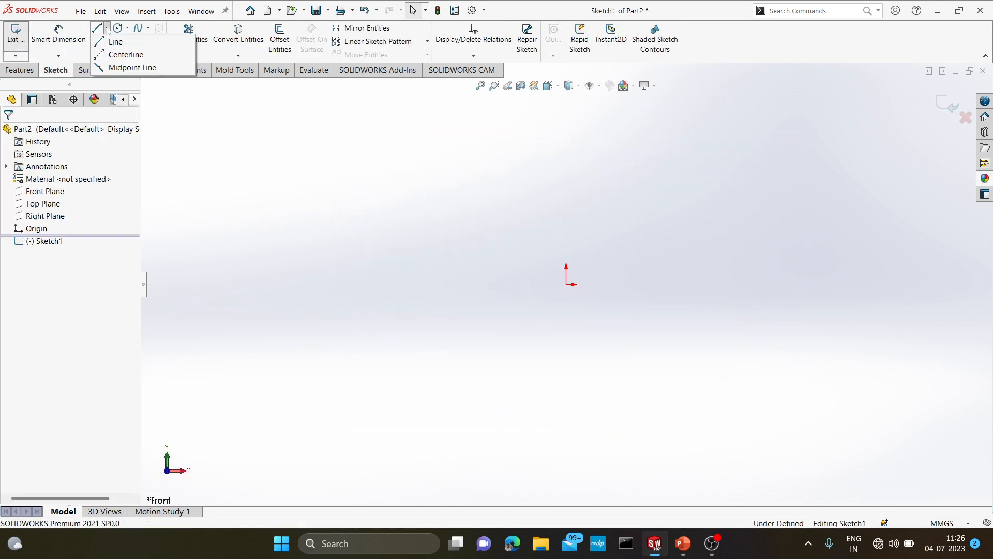
click(118, 54)
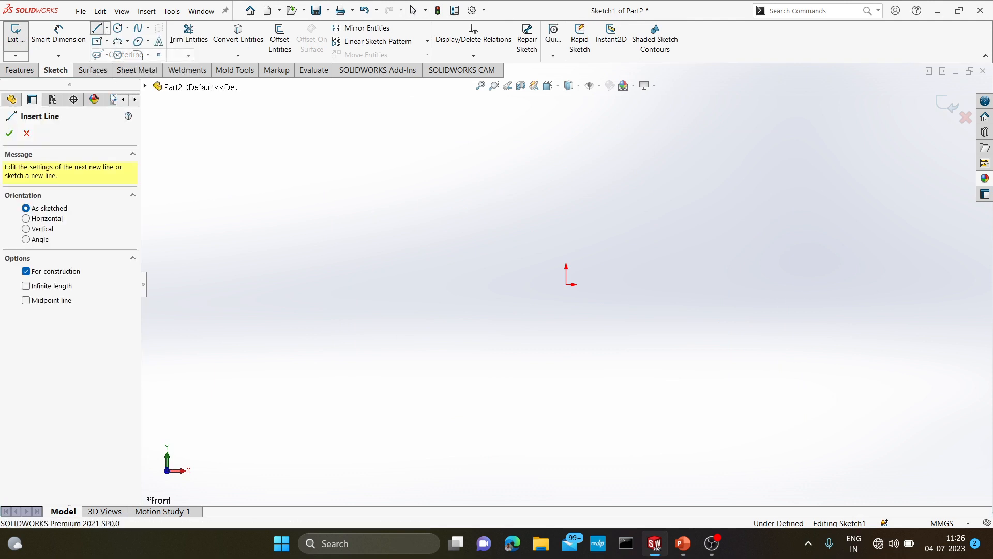
click(26, 285)
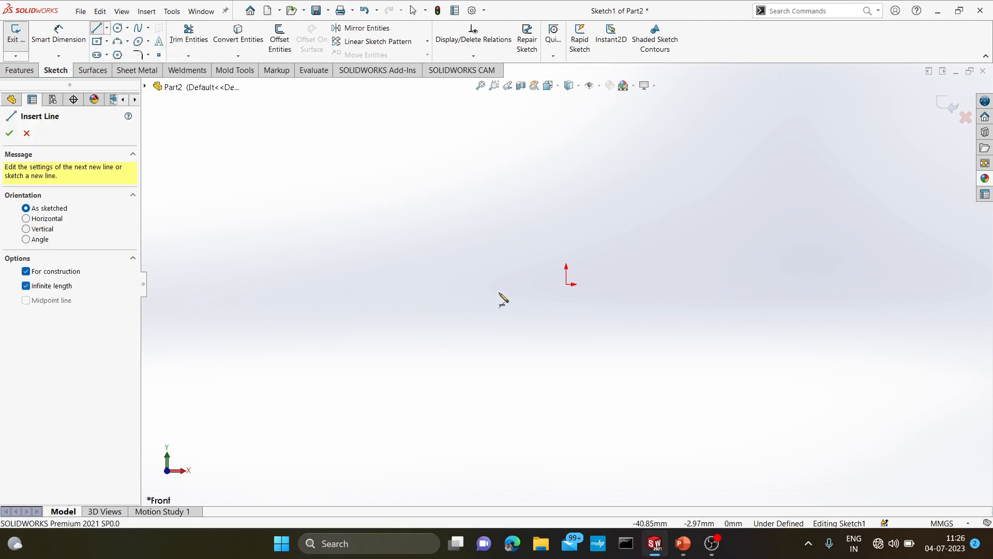
click(567, 284)
click(620, 285)
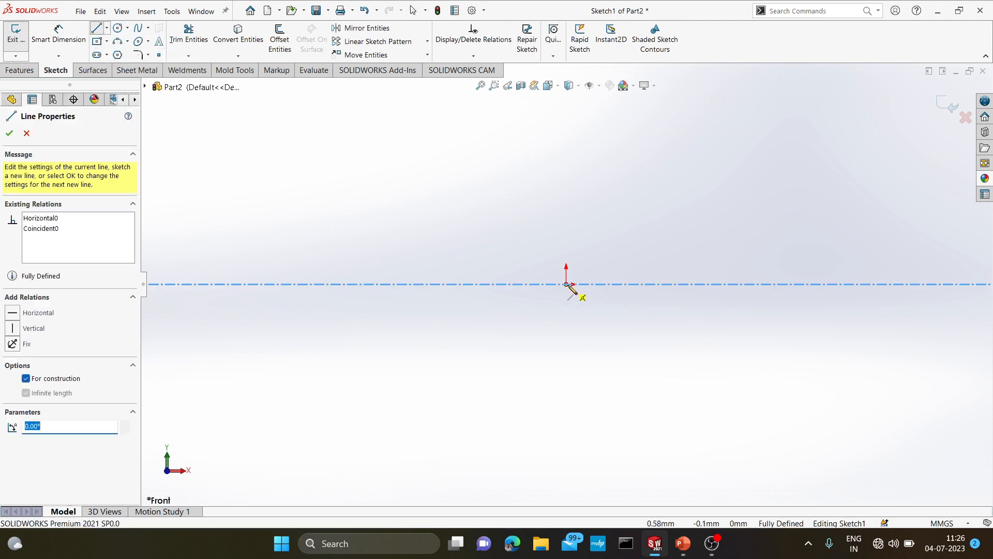
click(566, 284)
click(568, 261)
key(Escape)
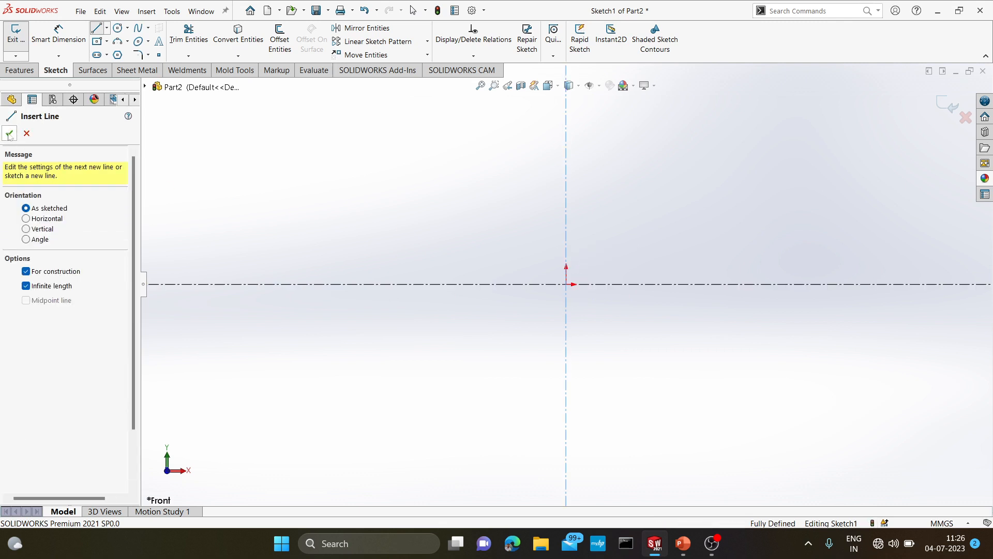
key(Escape)
key(Escape)
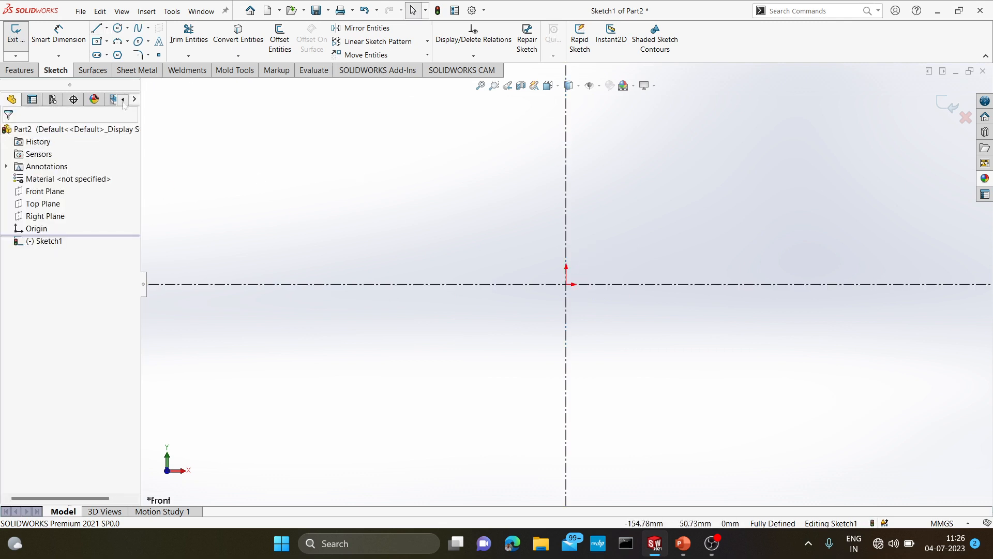
Sketch a stepped half profile about 23 mm high from the origin along the horizontal centerline, stepping down twice back to the vertical centerline.
click(107, 28)
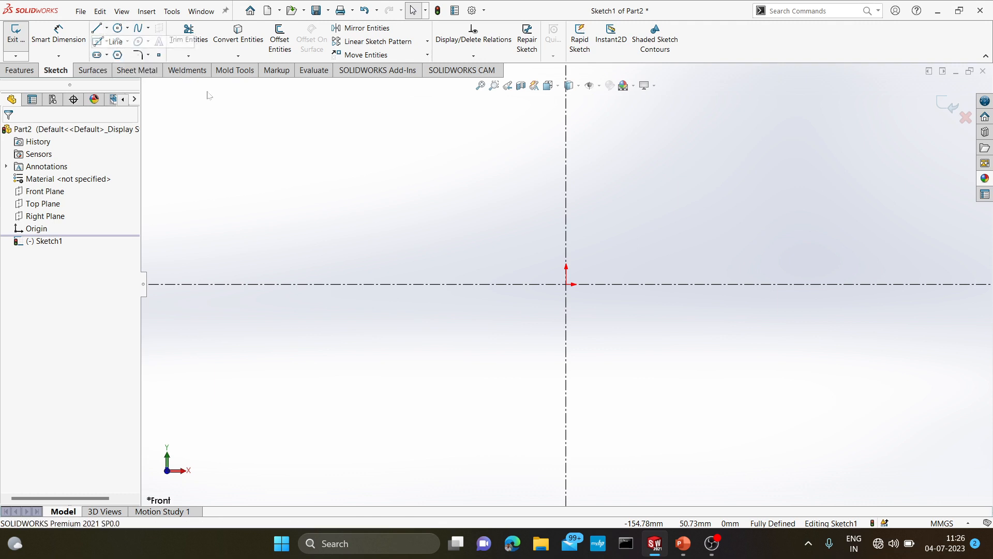
click(567, 284)
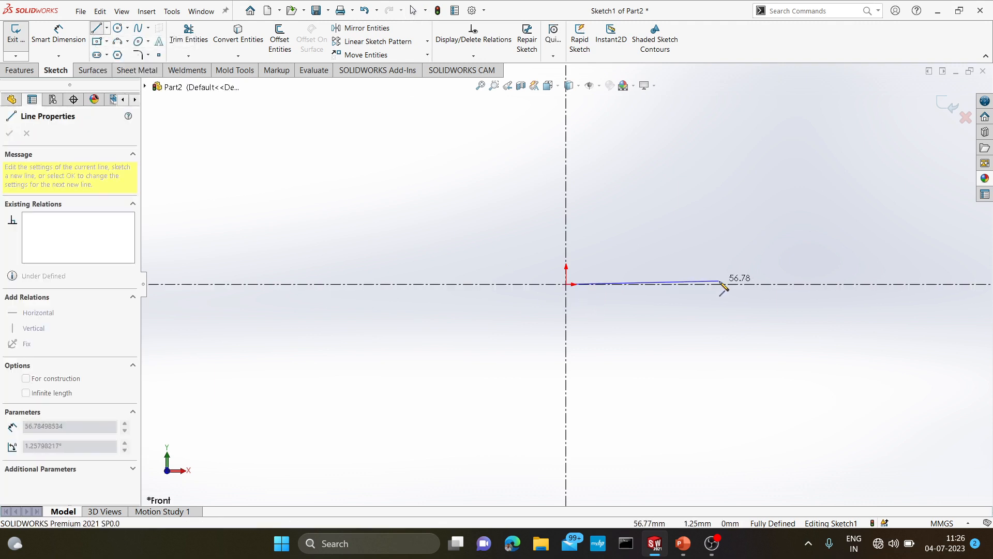
click(734, 284)
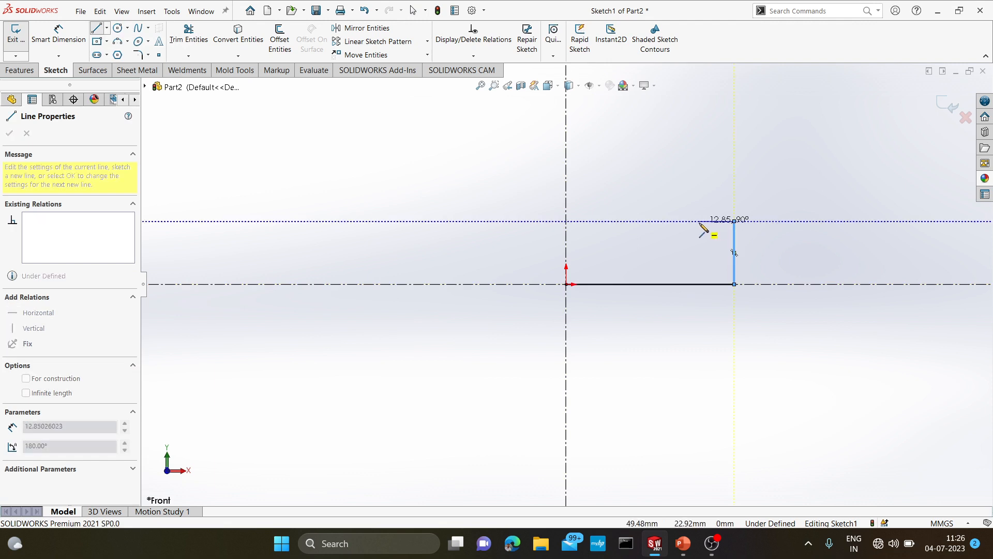
click(735, 220)
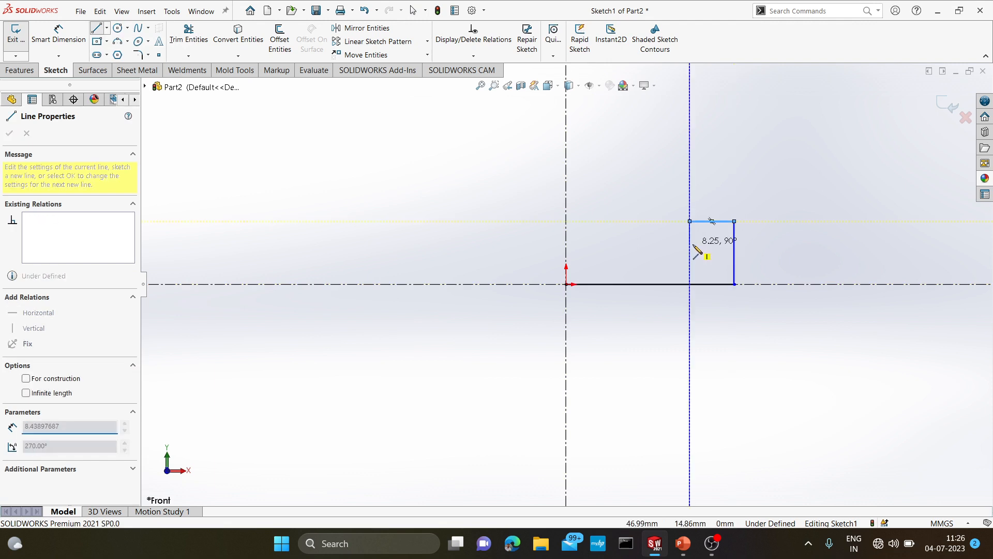
click(690, 221)
click(690, 248)
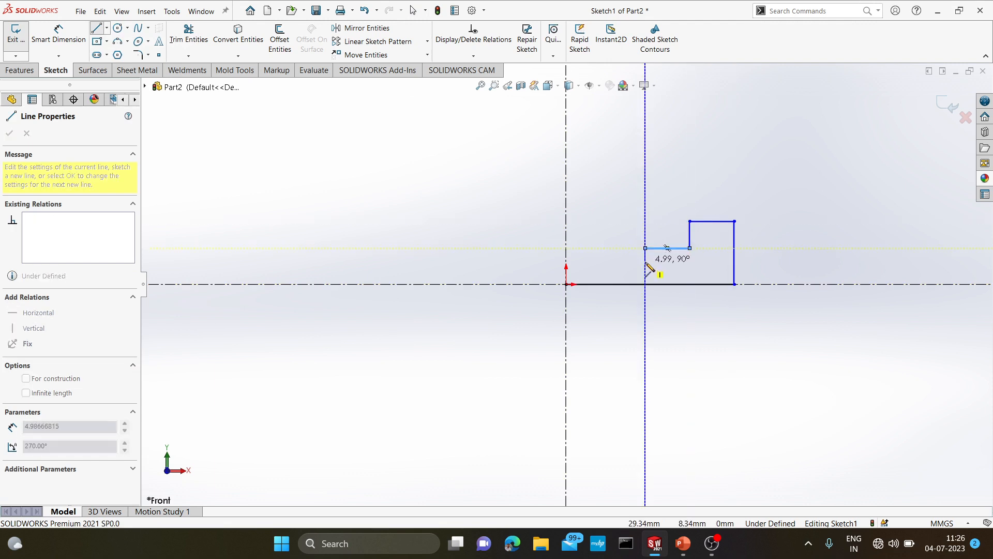
click(645, 263)
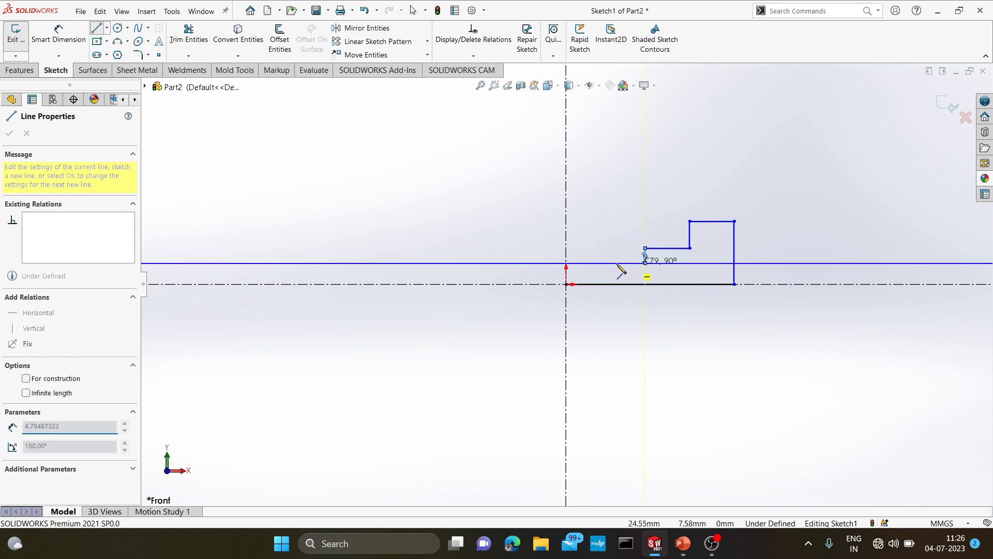
click(566, 263)
key(Escape)
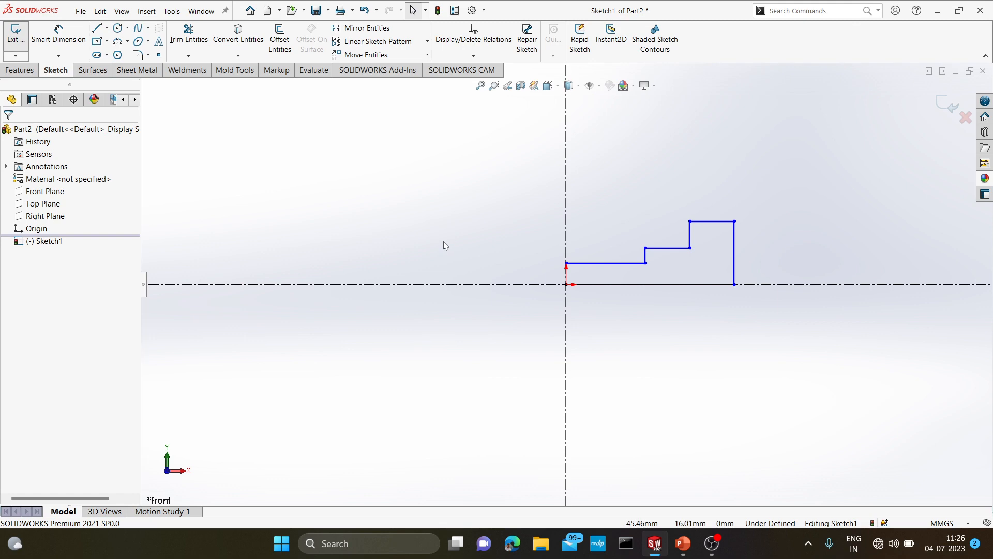
Check the Brasses drawing in PowerPoint and mirror the complete stepped half profile about the vertical centerline, keeping the original lines.
key(alt+Tab)
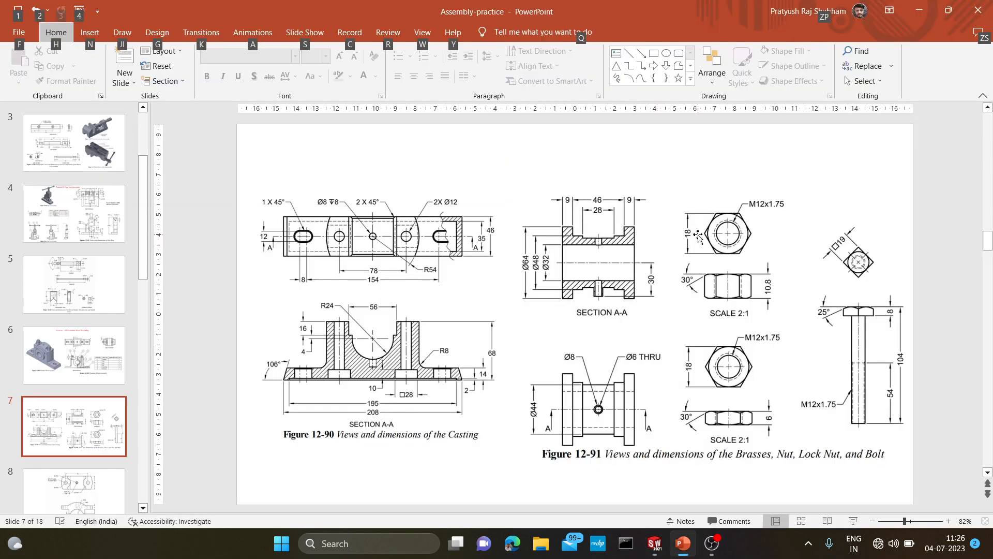
key(alt+Tab)
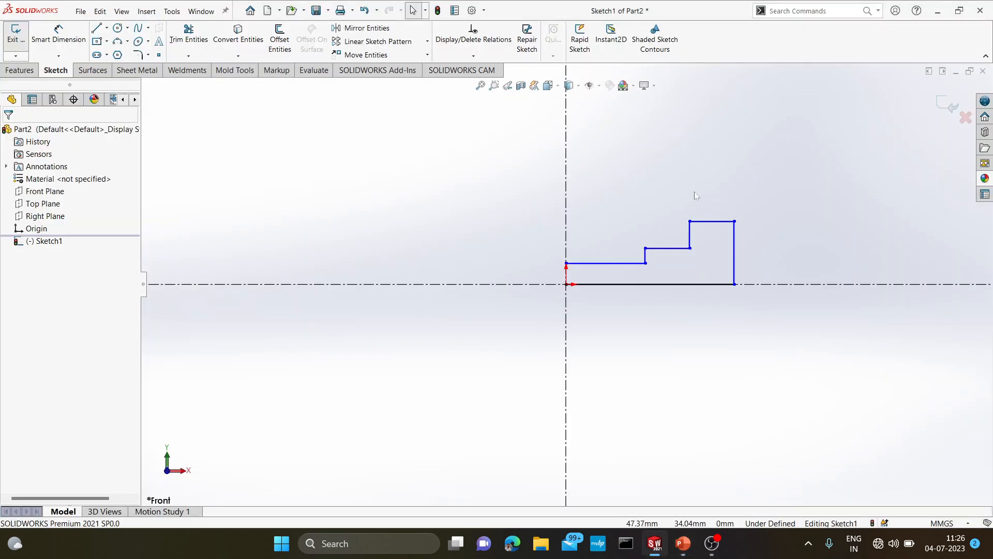
click(695, 287)
ctrl+click(735, 268)
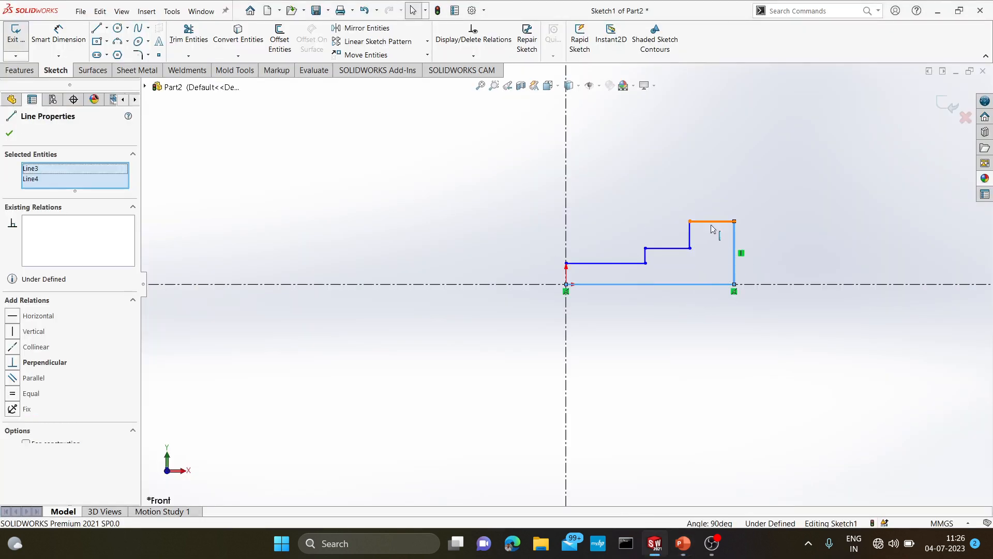
ctrl+click(714, 222)
ctrl+click(690, 242)
ctrl+click(668, 249)
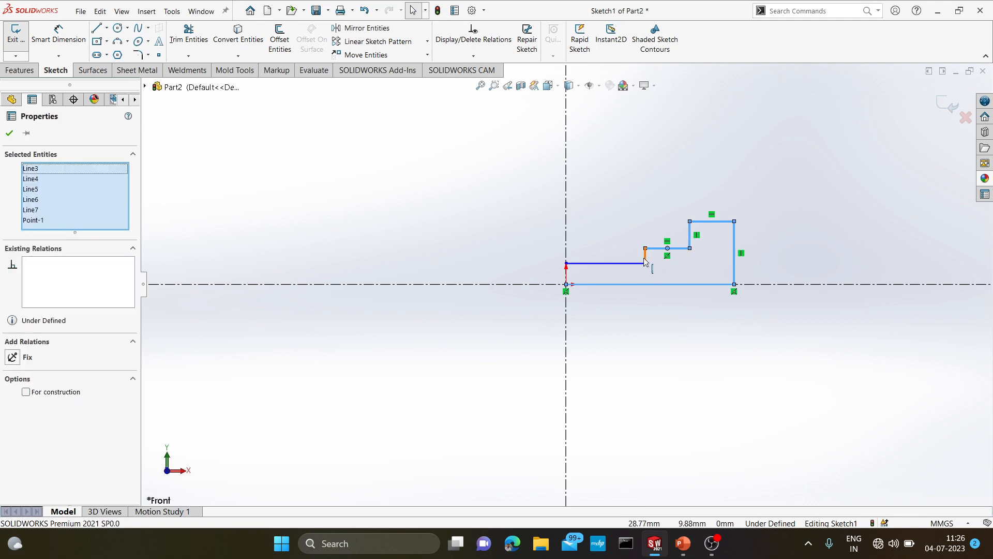
ctrl+click(645, 257)
ctrl+click(632, 263)
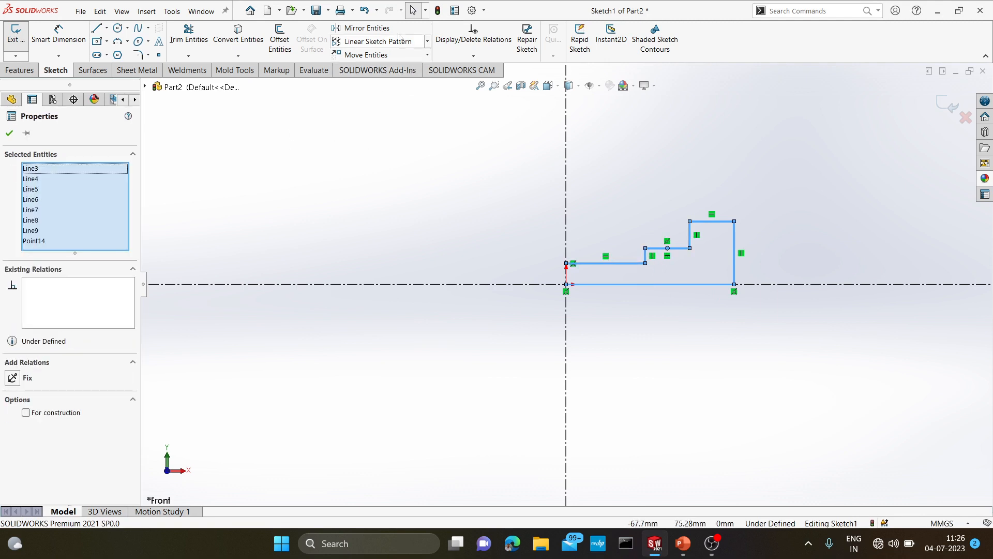
click(366, 28)
click(86, 354)
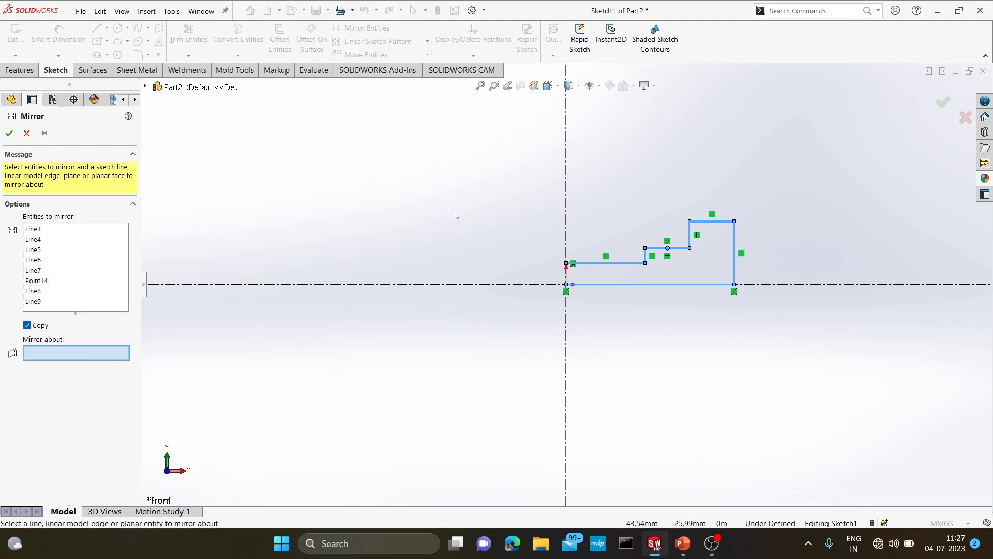
click(566, 178)
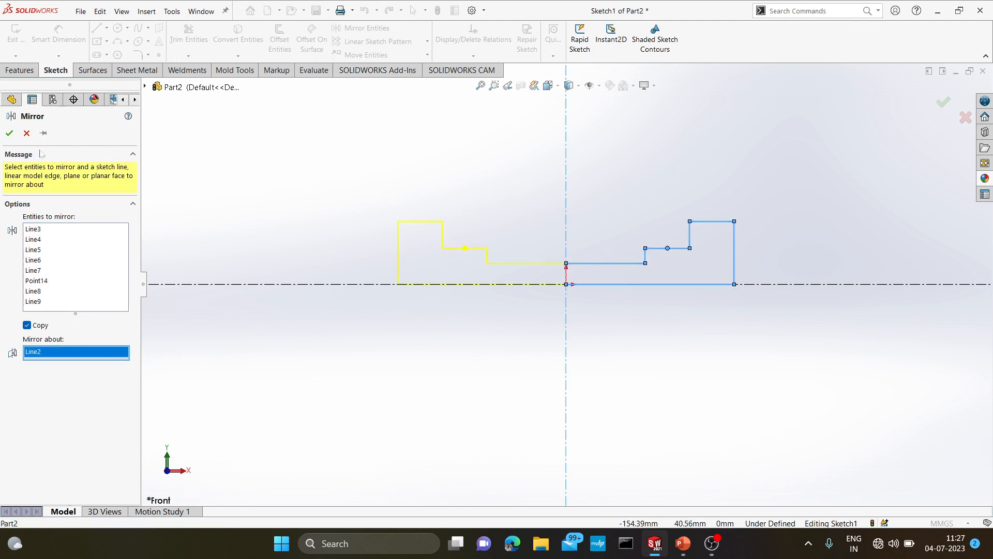
click(10, 134)
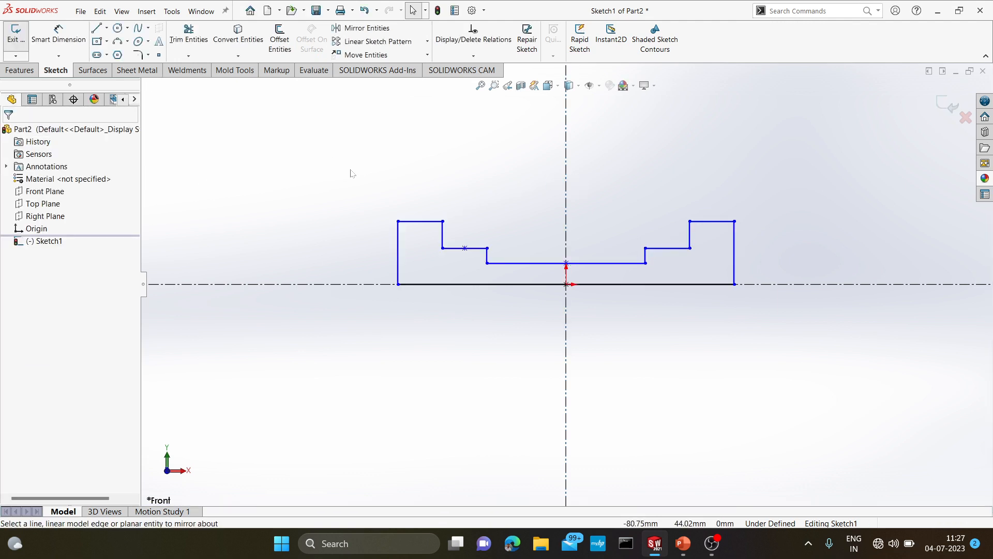
Check the Brasses widths in the PowerPoint drawing and dimension the distance between the inner edges of the two outer flanges as 46 mm.
key(alt+Tab)
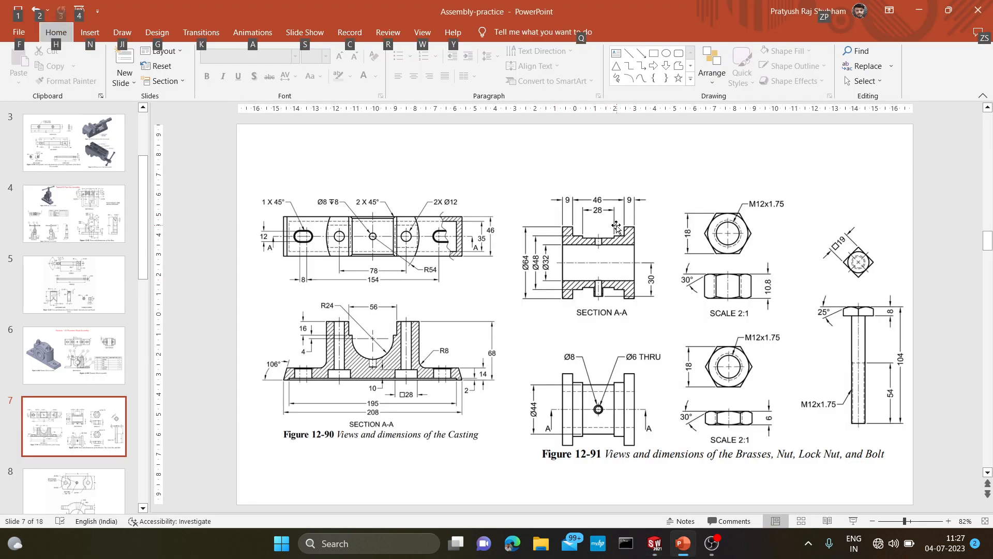
key(alt+Tab)
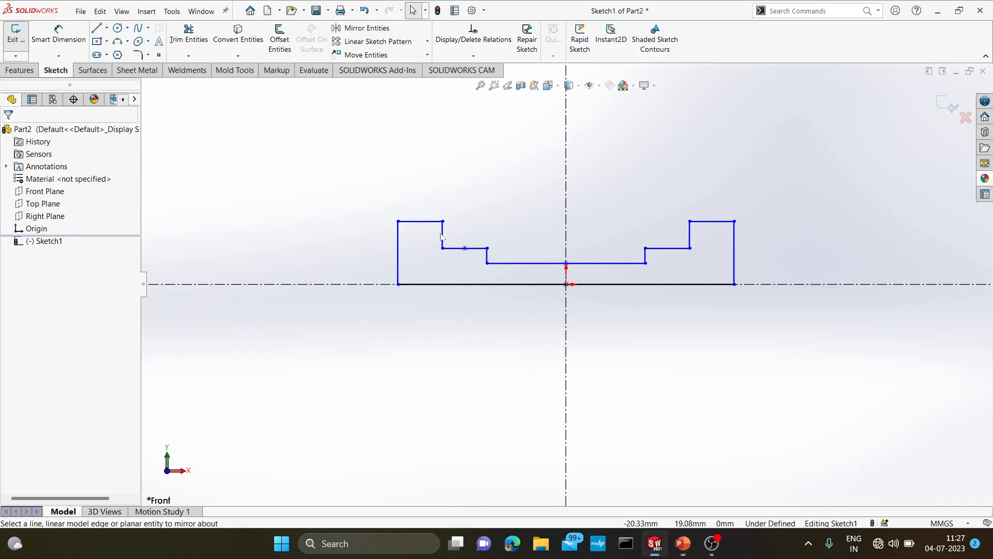
right_drag(202, 171, 201, 112)
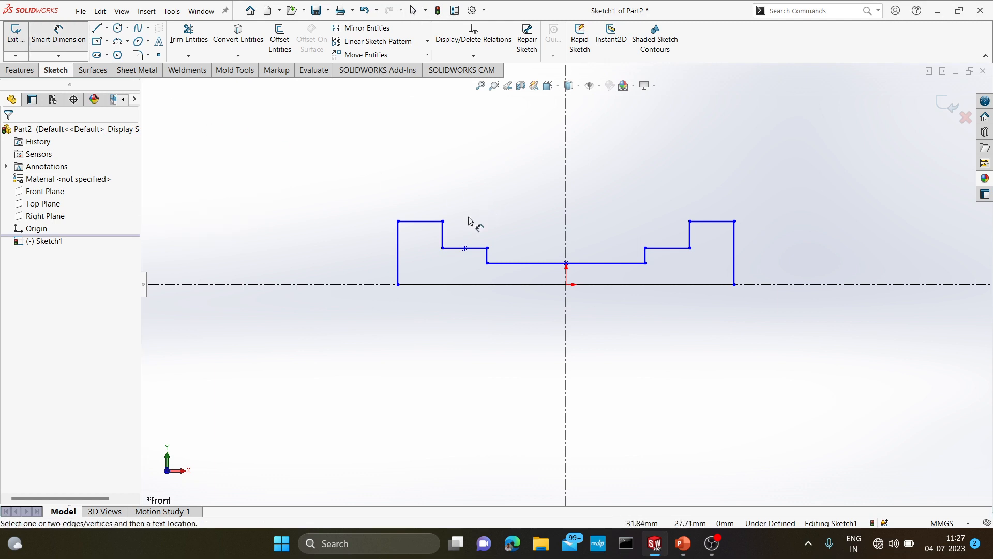
click(442, 221)
click(694, 229)
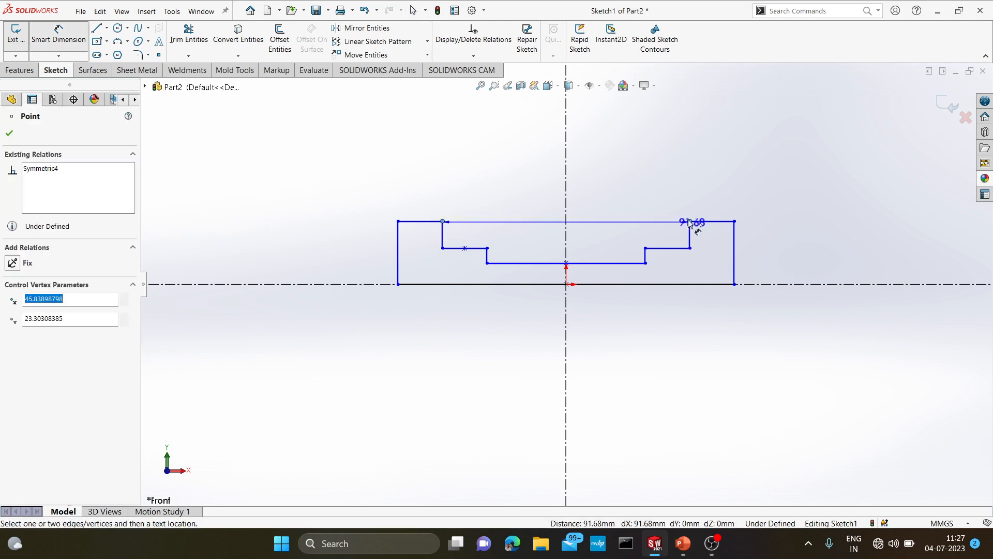
click(589, 179)
text(46)
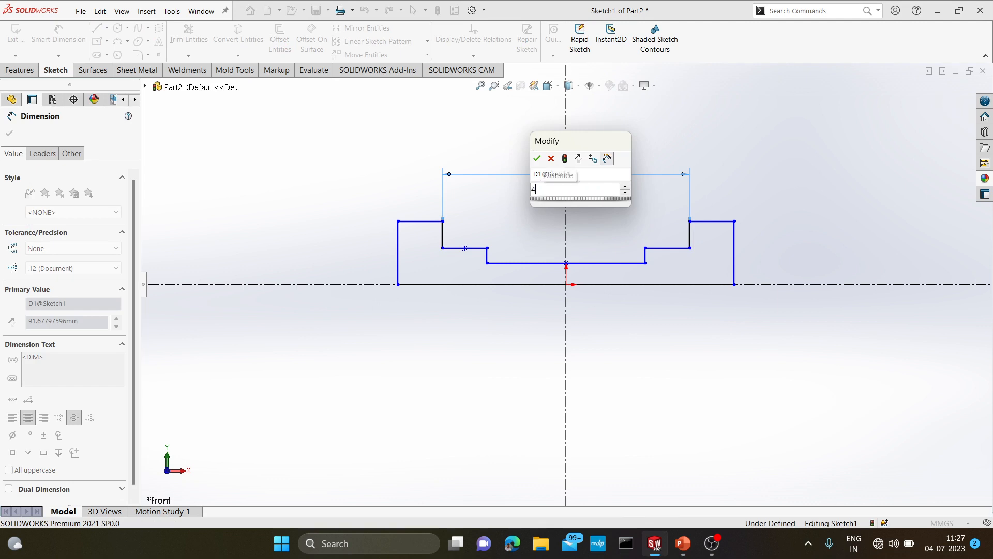
key(Return)
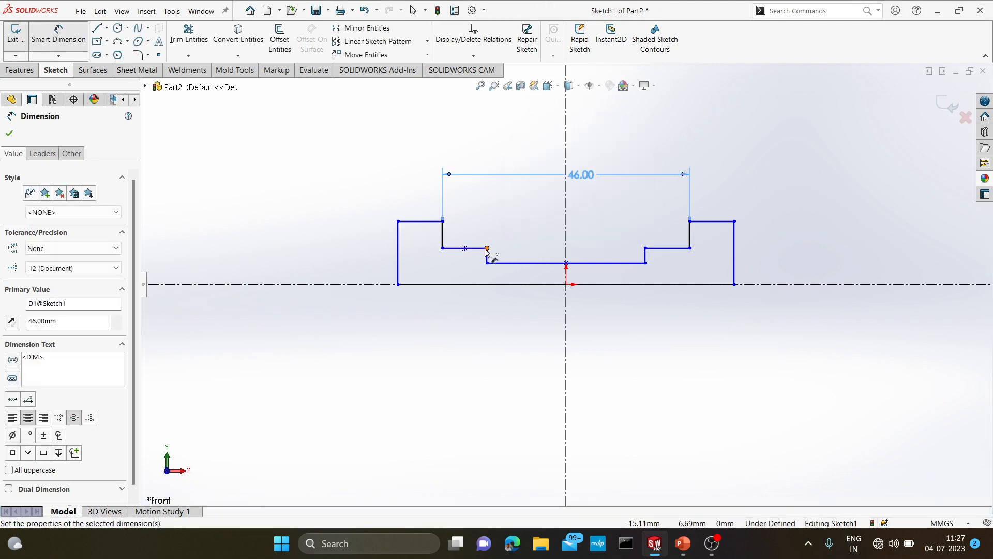
Dimension the width of the central lower recess between its upper corners as 28 mm.
click(488, 249)
click(646, 249)
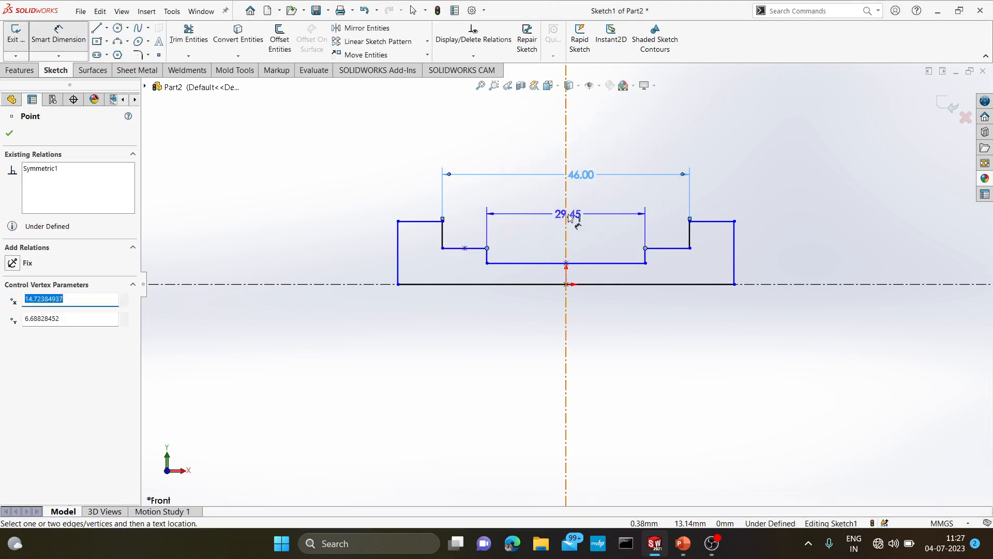
click(567, 213)
text(28)
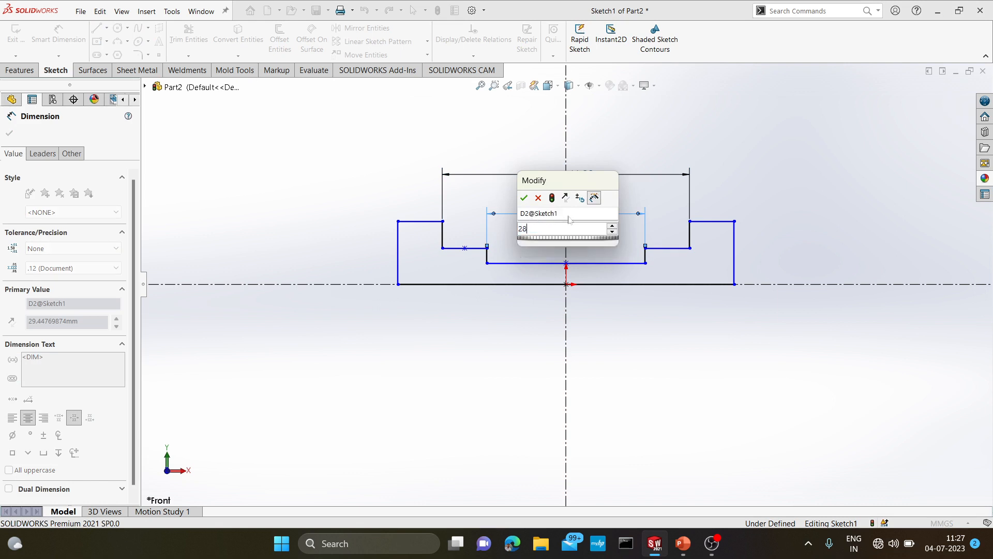
key(Return)
Dimension the top edge of the flange on the positive X side as 9 mm wide.
click(724, 224)
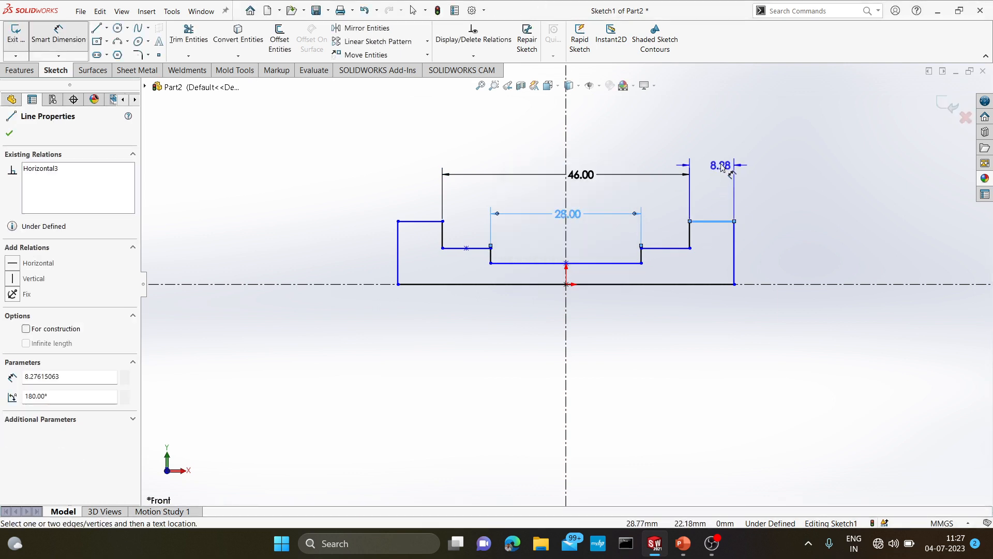
click(714, 142)
text(9)
key(Return)
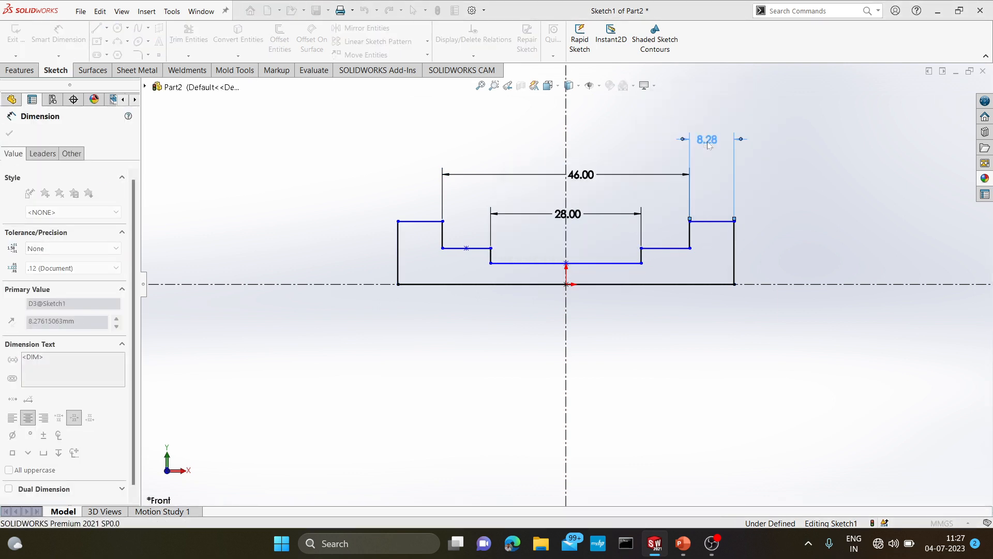
Examine the Section A-A view of the Brasses in the PowerPoint drawing for its remaining dimensions, and return to the SOLIDWORKS sketch.
key(alt+Tab)
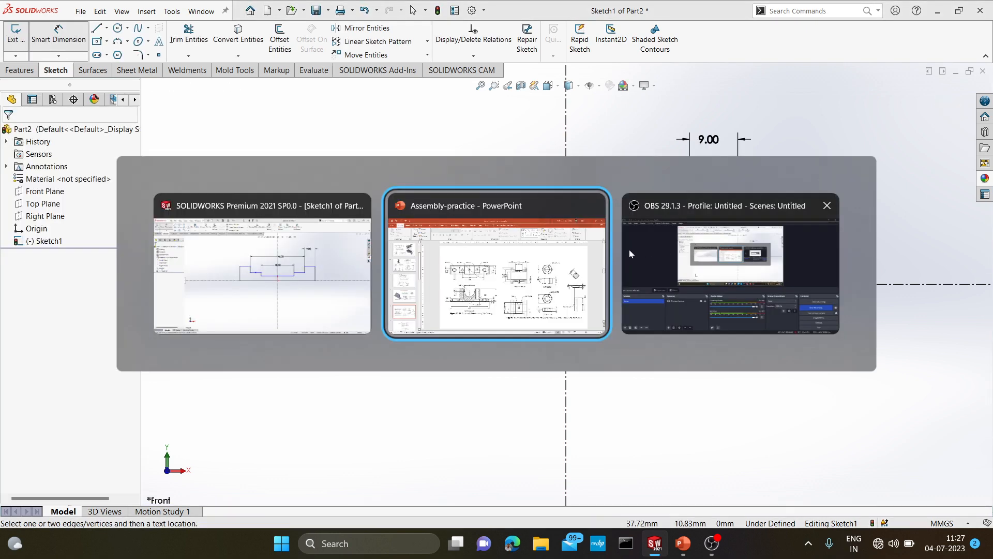
click(540, 317)
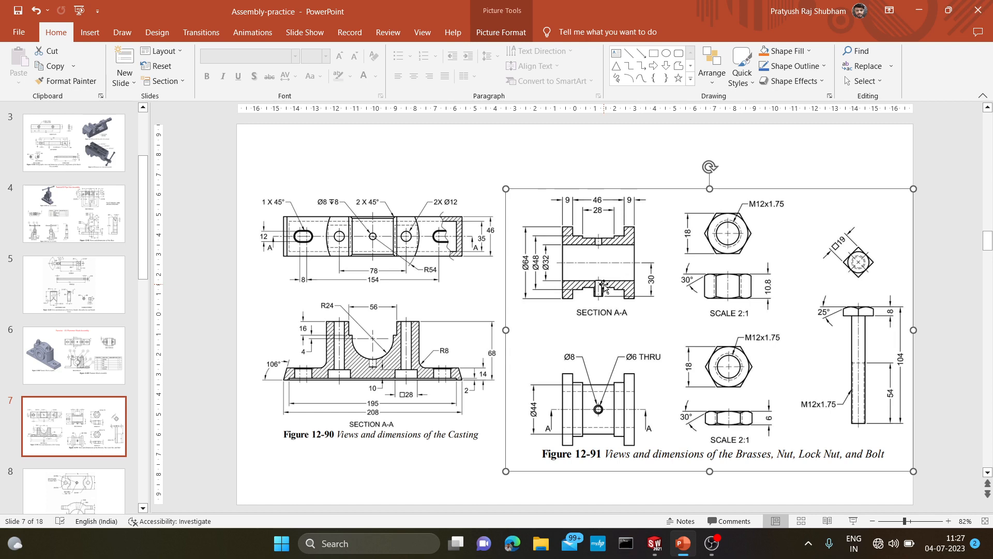
key(alt+Tab)
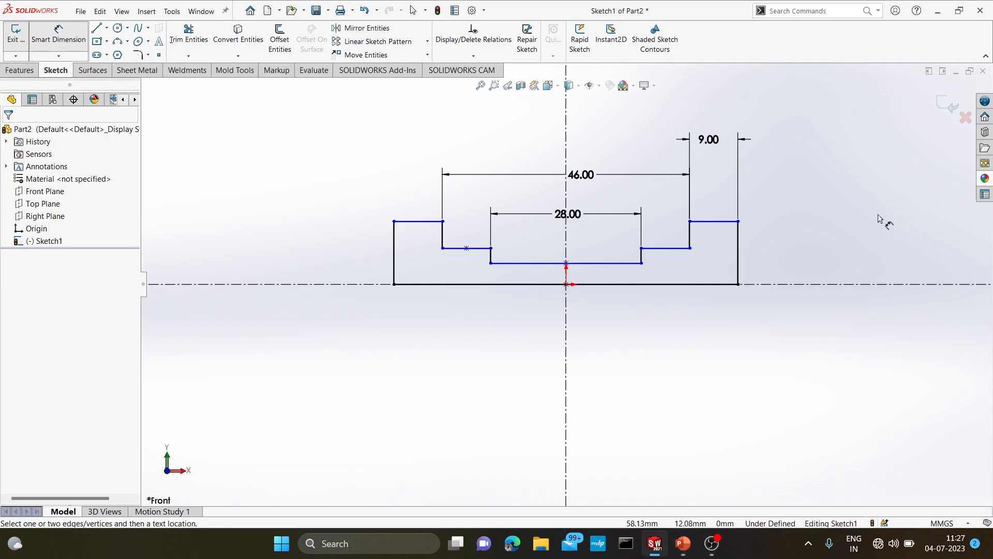
Dimension the flange's outer corner across the horizontal centerline as a 64 mm diameter.
click(777, 284)
click(738, 222)
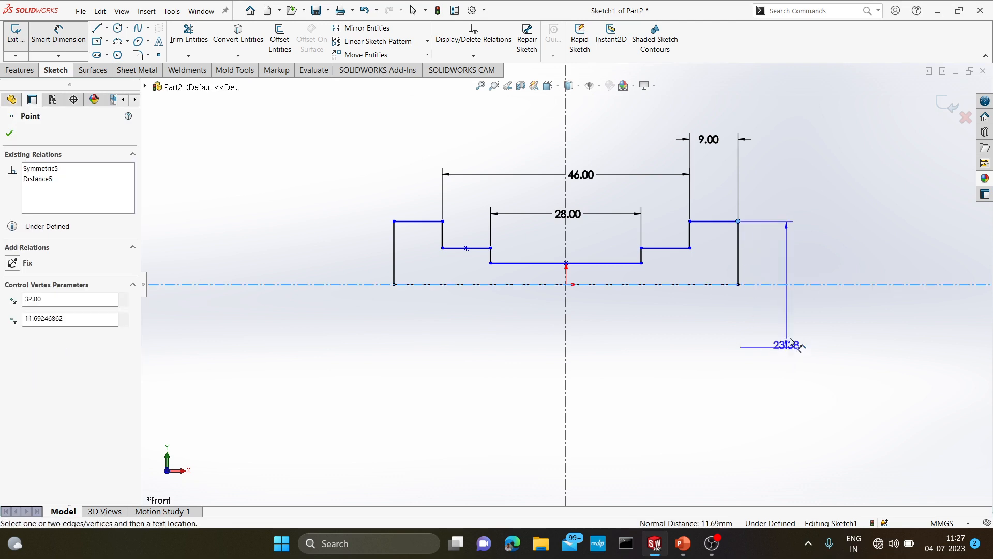
click(803, 313)
text(64)
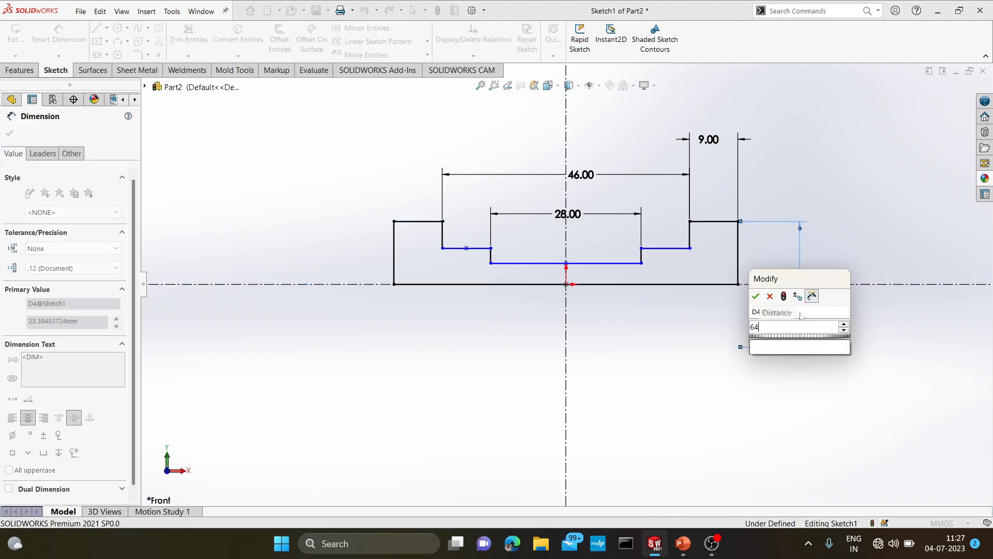
key(Return)
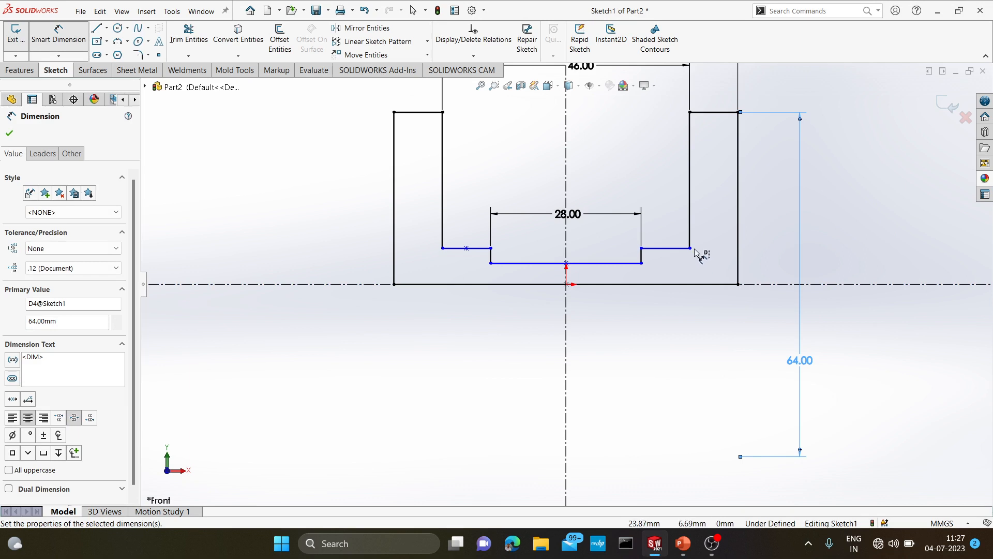
Dimension the intermediate step's outer corner across the horizontal centerline as a 48 mm diameter.
click(785, 284)
click(690, 248)
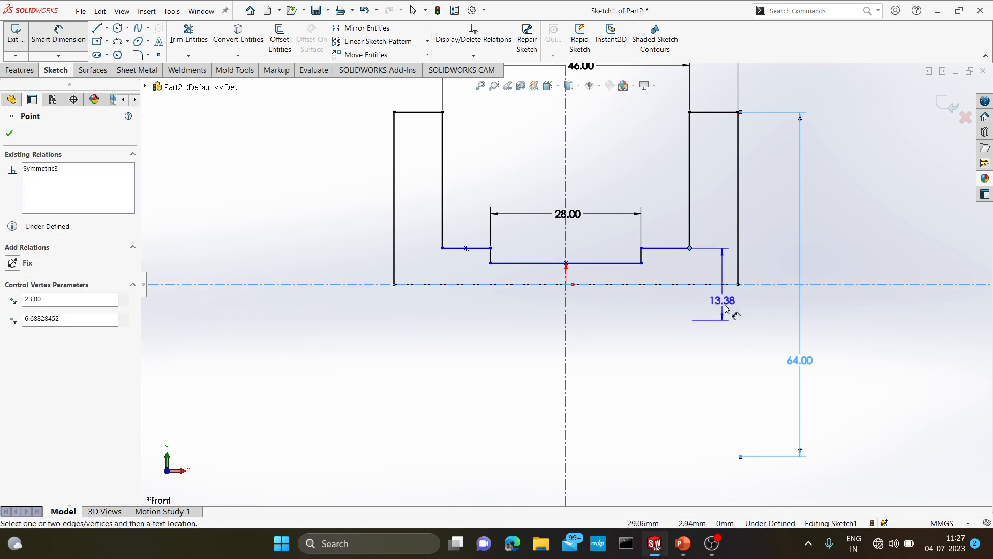
click(765, 294)
text(4)
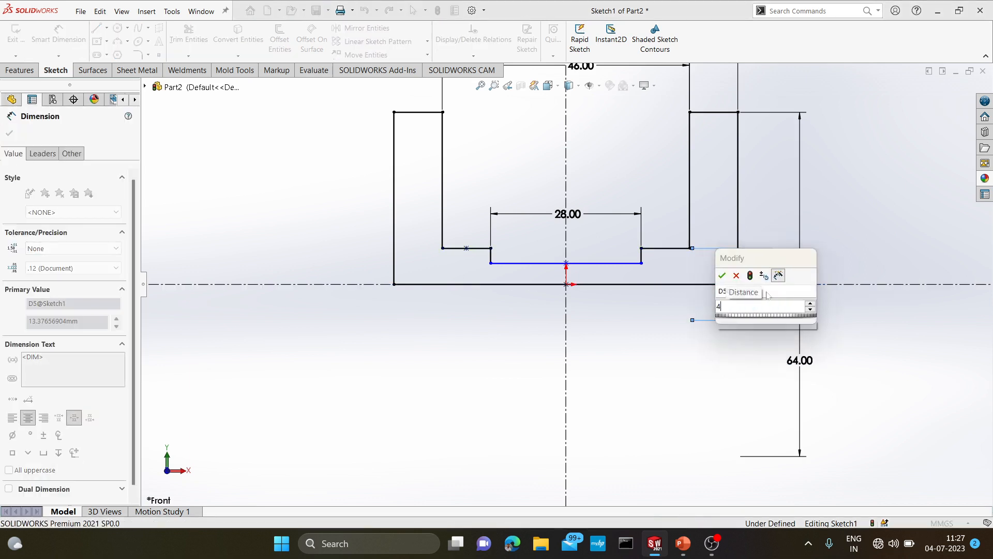
text(8)
key(Return)
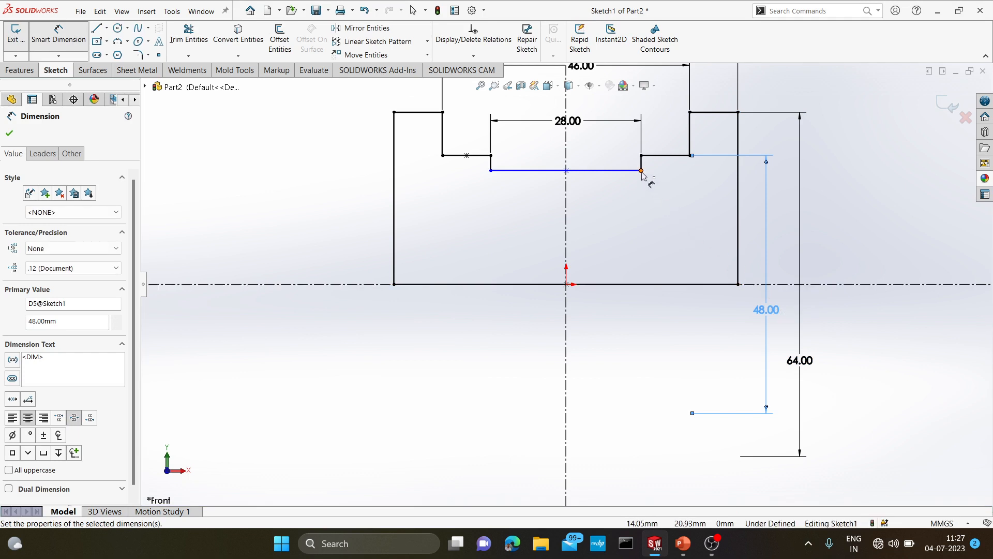
Dimension the central recess's lower corner across the horizontal centerline as a 32 mm diameter, and finish dimensioning.
click(642, 171)
click(807, 279)
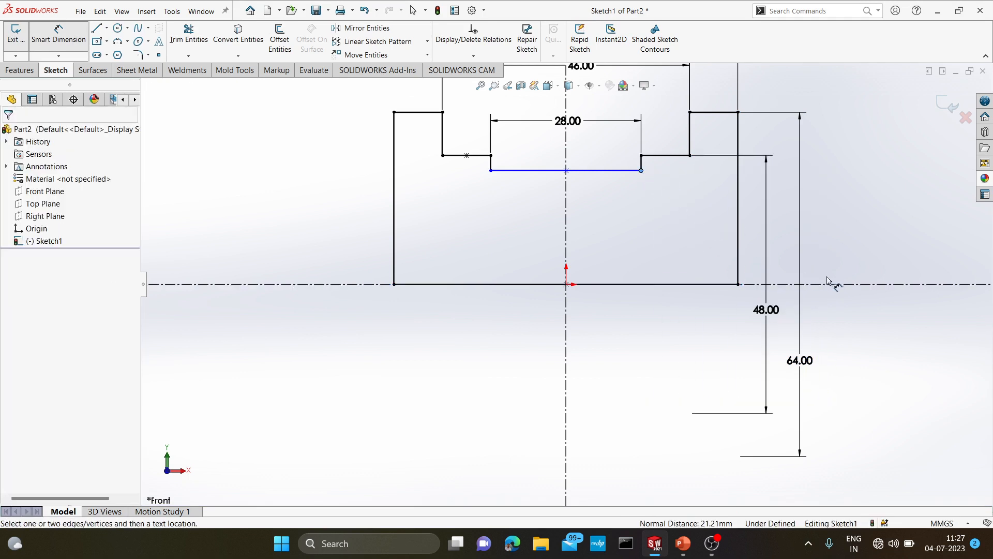
click(830, 284)
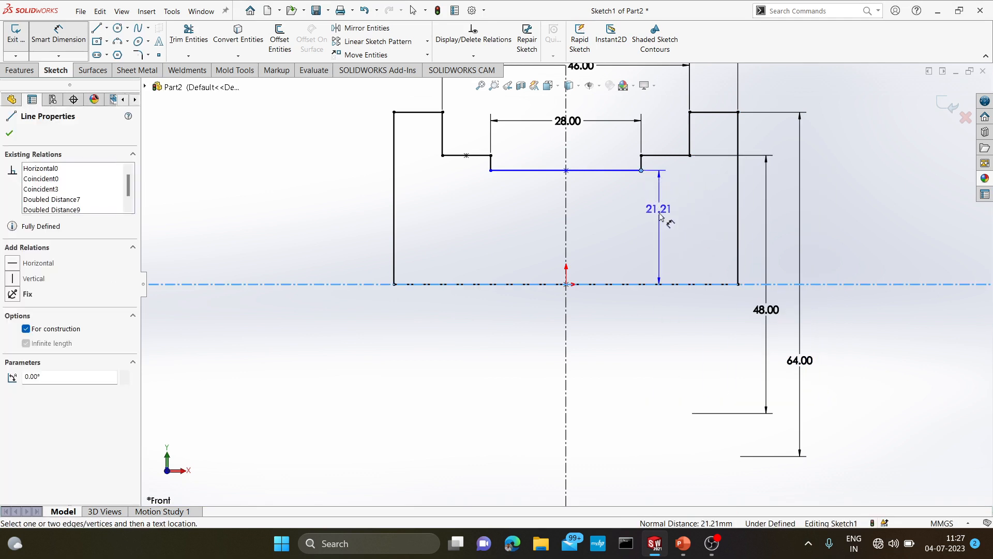
click(699, 313)
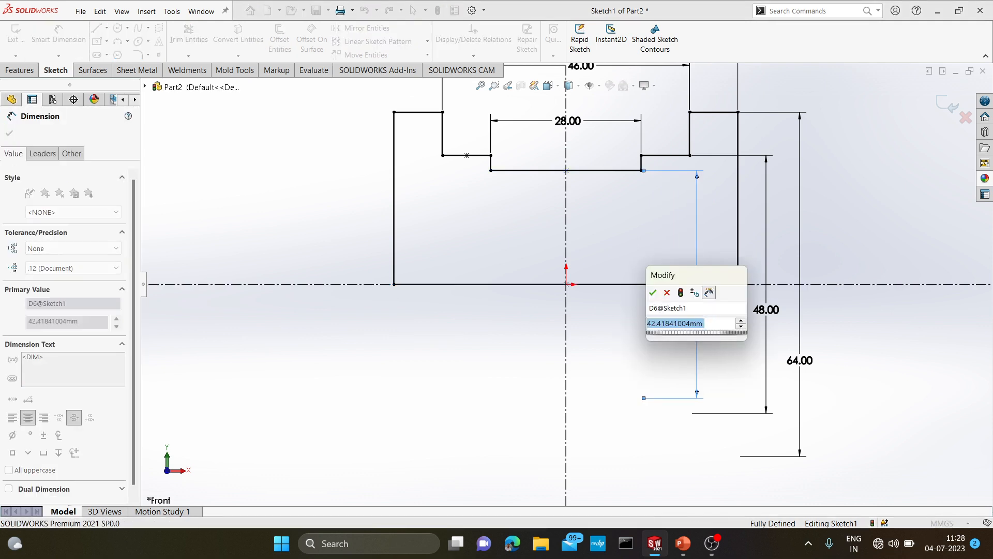
text(32)
key(Return)
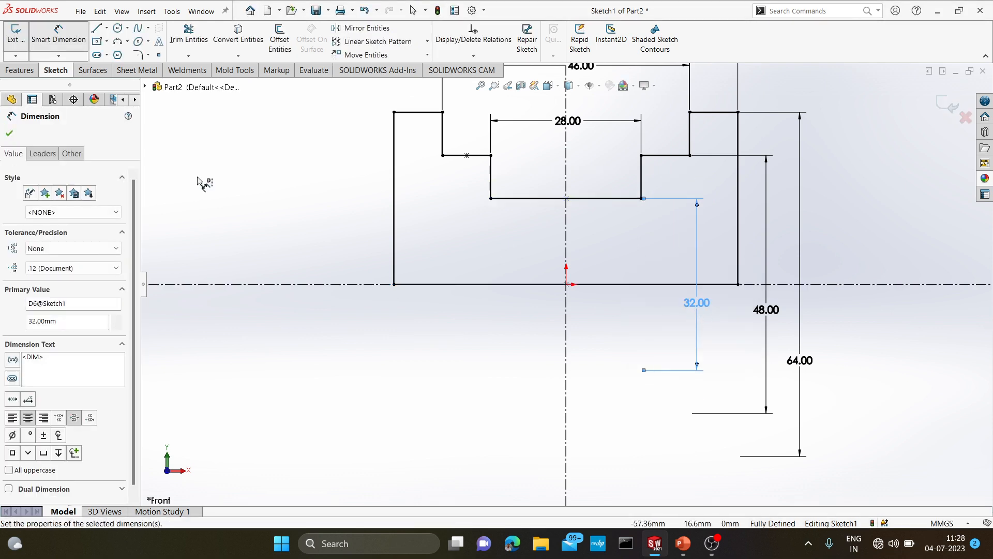
click(10, 133)
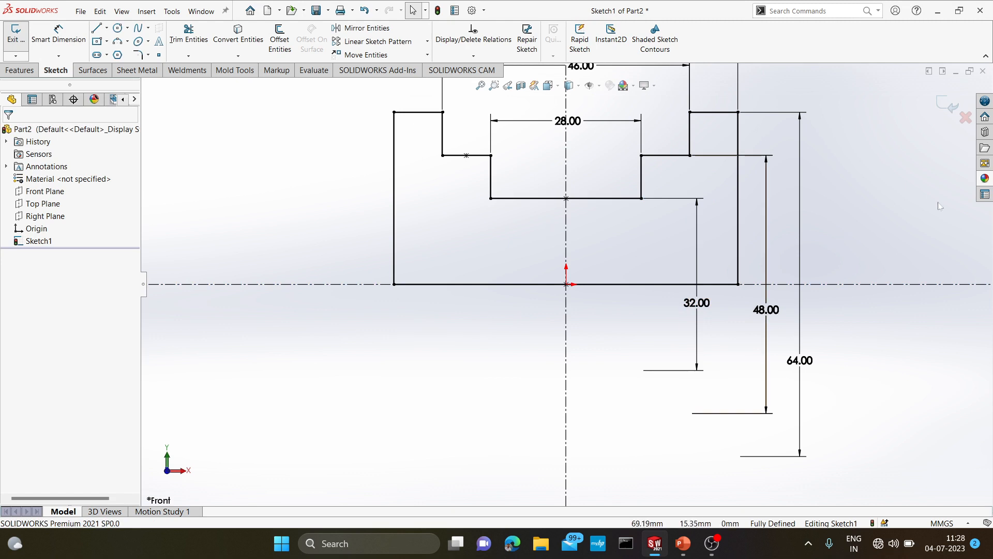
Exit the profile sketch and revolve it 360 degrees about the horizontal centerline to form the solid body.
key(f)
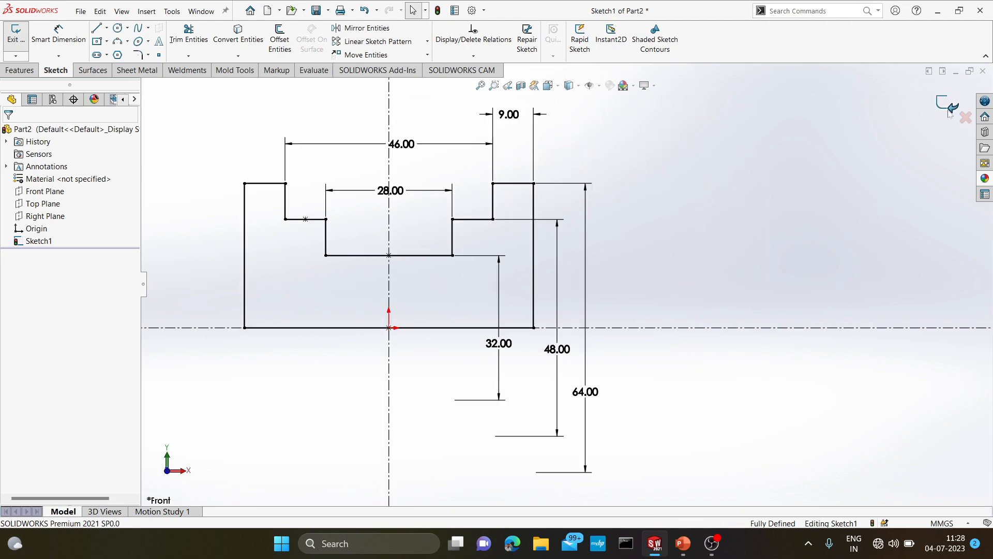
click(948, 105)
click(19, 70)
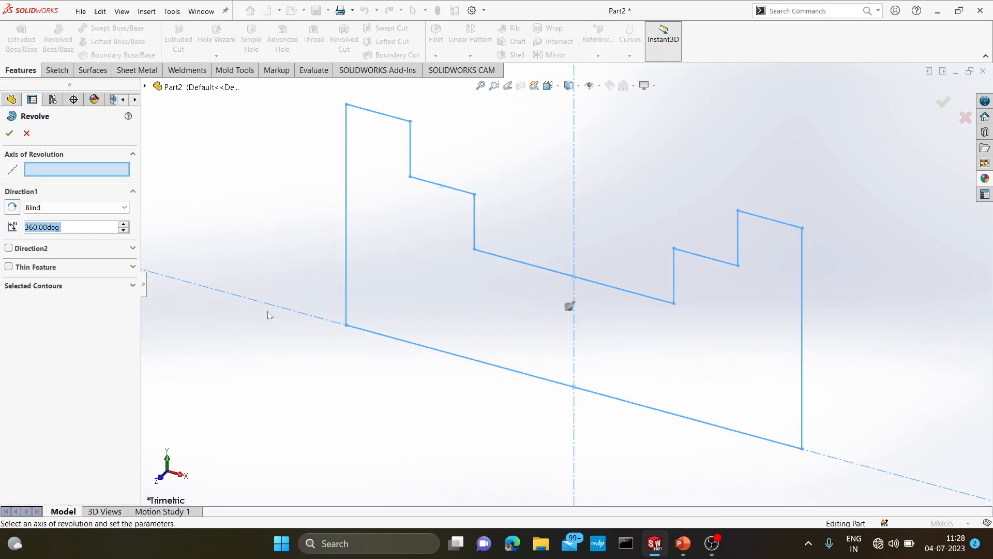
click(278, 309)
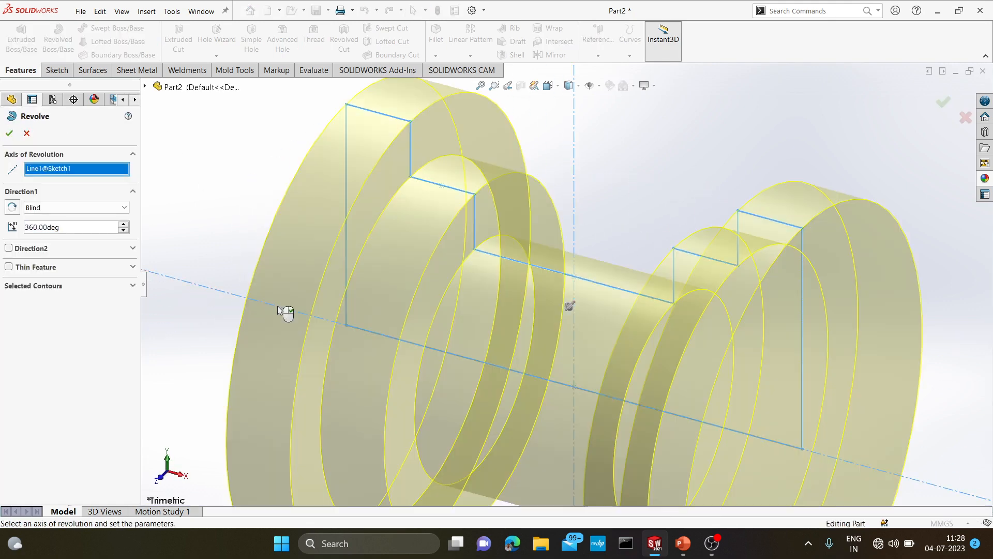
click(9, 133)
Examine the revolved body's stepped flanges and central barrel from several sides.
scroll(654, 194, up, 4)
middle_drag(666, 278, 716, 298)
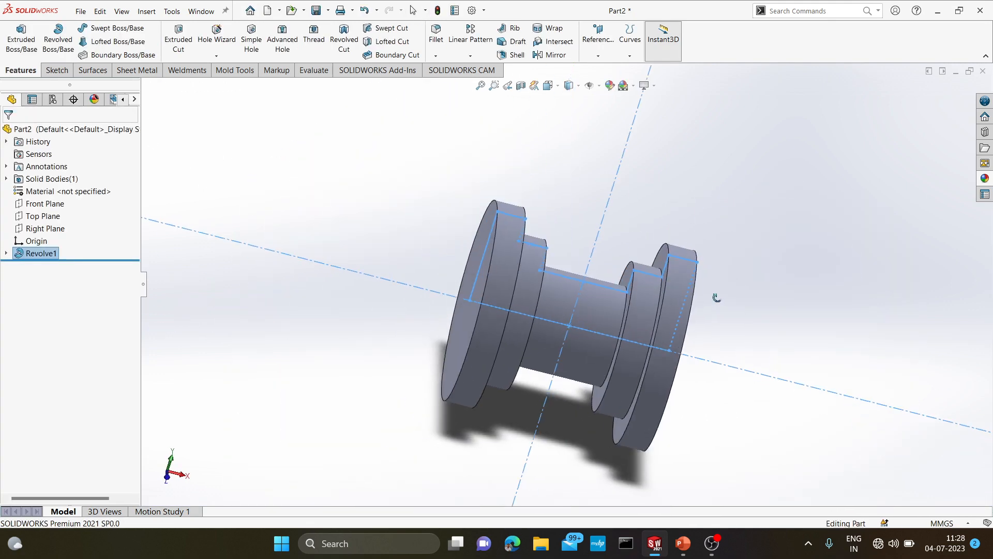
click(774, 249)
mouse_move(787, 290)
middle_down()
mouse_move(776, 250)
mouse_move(789, 297)
middle_up()
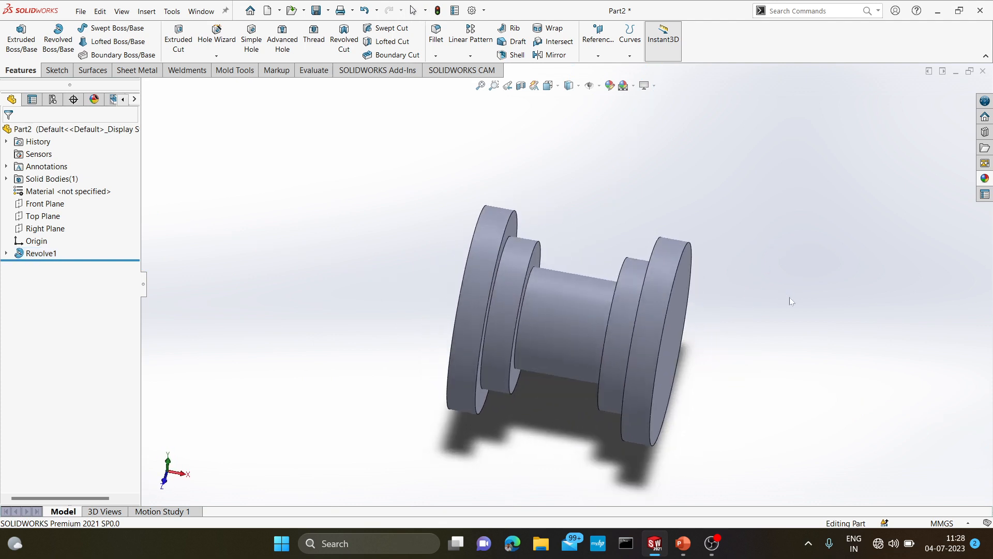
scroll(714, 297, up, 1)
scroll(660, 283, down, 3)
scroll(555, 325, up, 3)
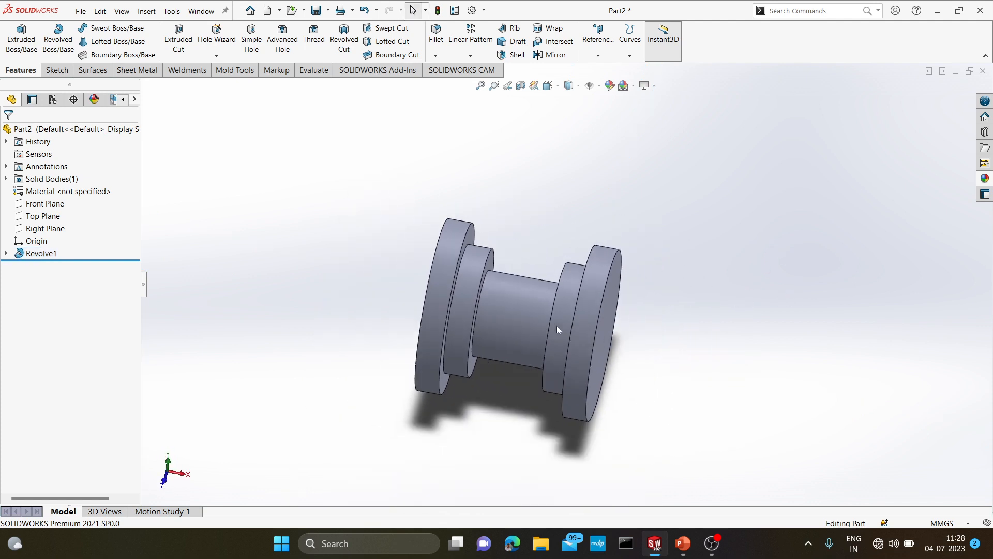
middle_drag(557, 325, 899, 318)
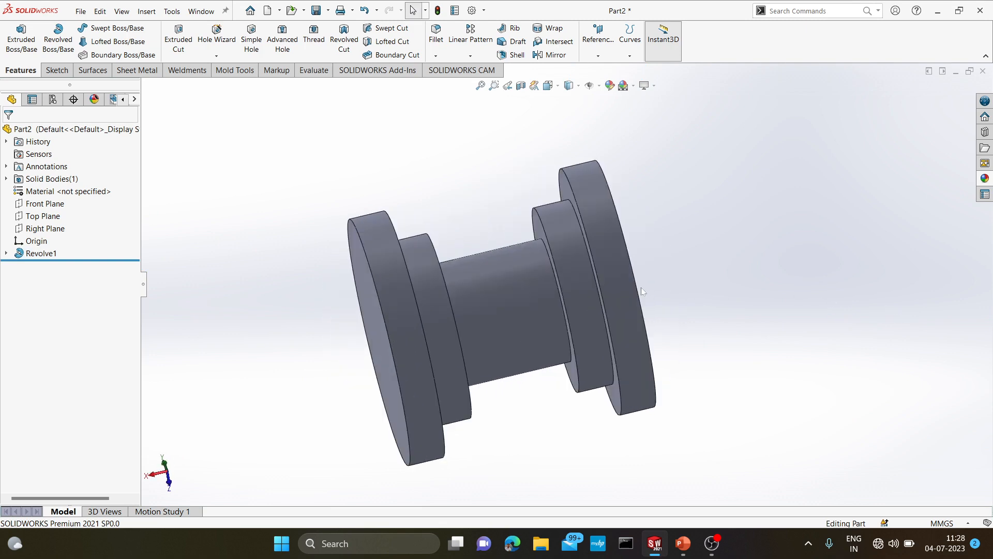
Check the pin's diameter and offset in the Brasses views of the PowerPoint drawing, and return to SOLIDWORKS.
key(alt+Tab)
click(571, 321)
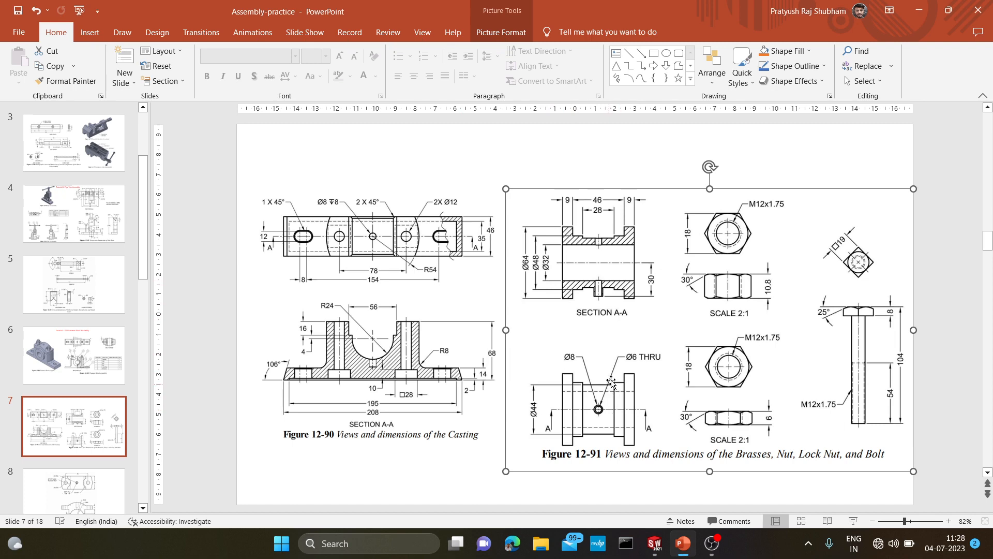
key(alt+Tab)
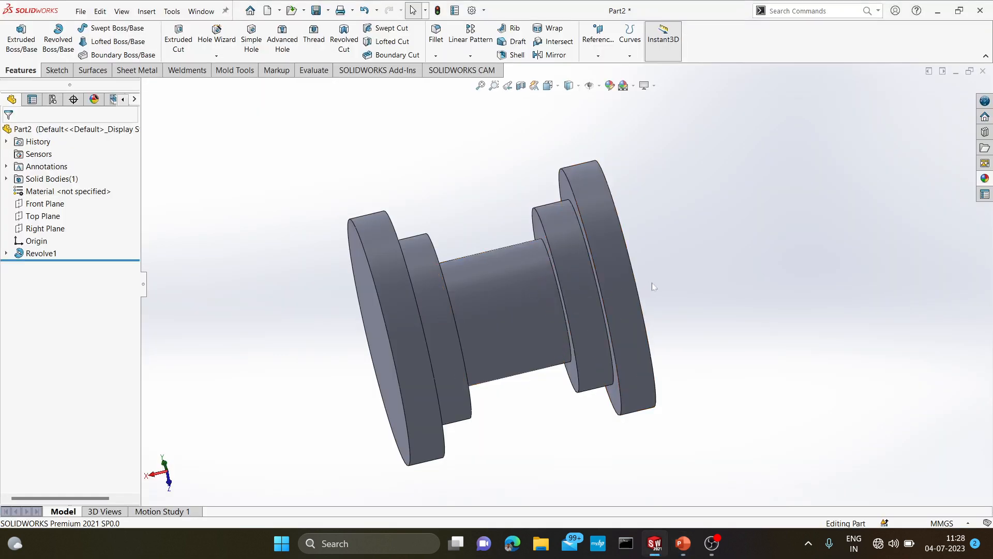
Create a reference plane offset 30 mm below the Top Plane.
click(51, 217)
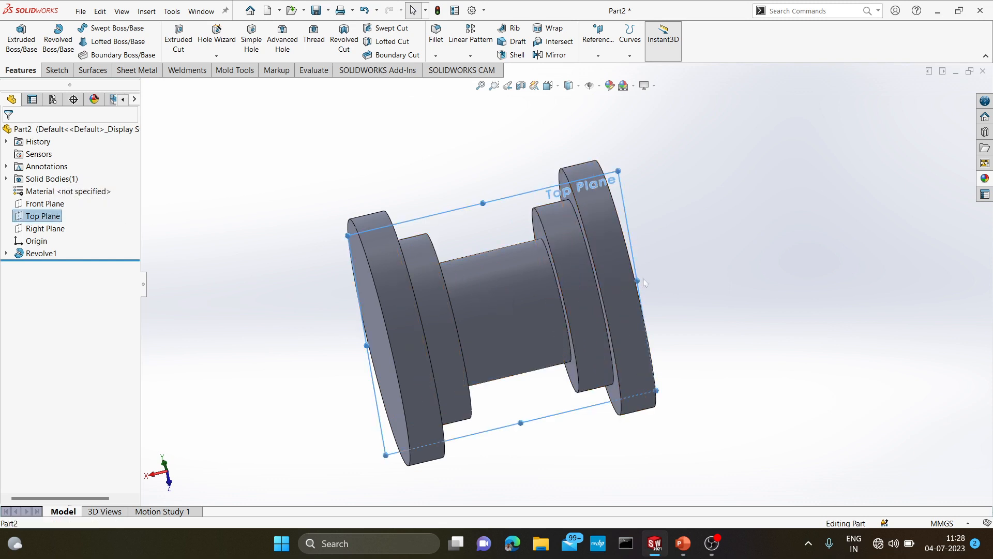
key(ctrl+7)
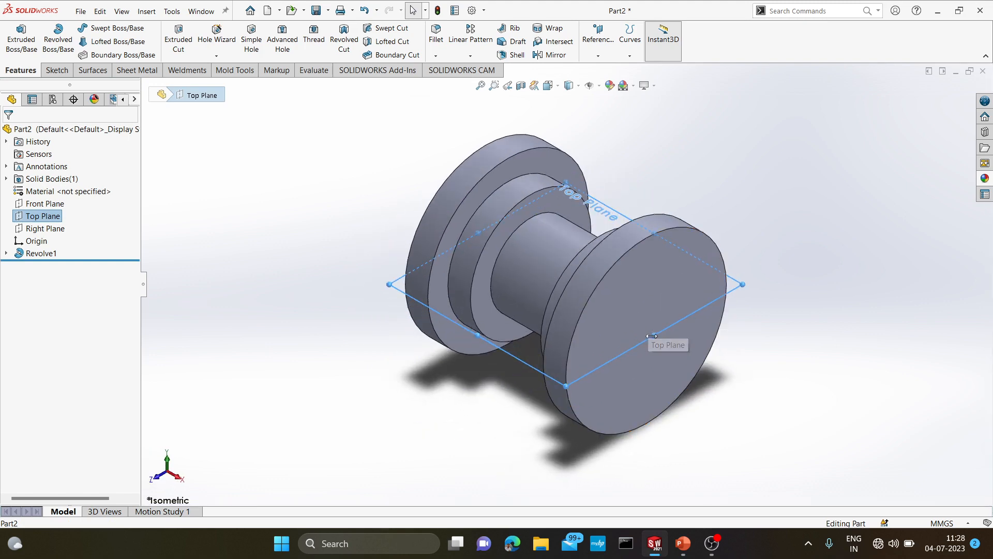
ctrl+drag(657, 345, 641, 370)
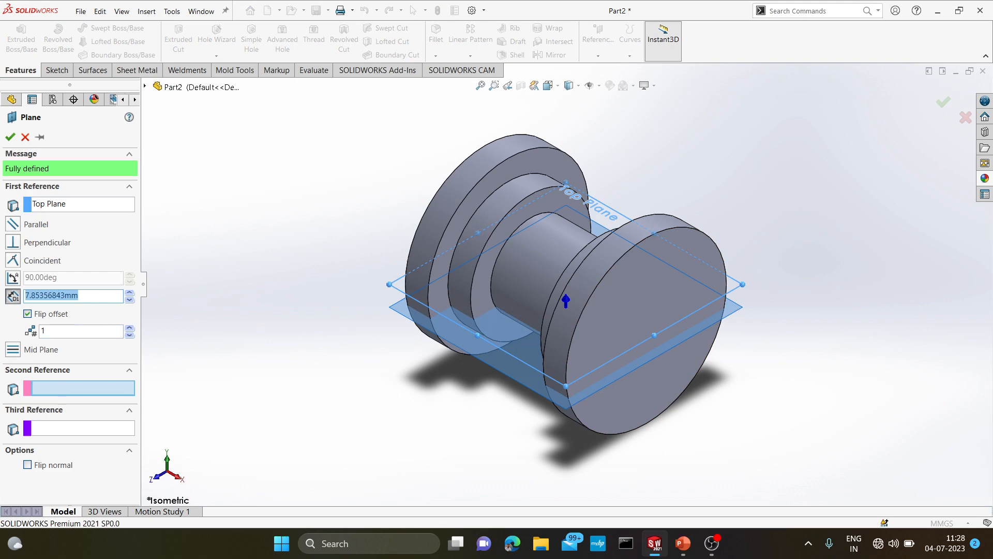
text(3)
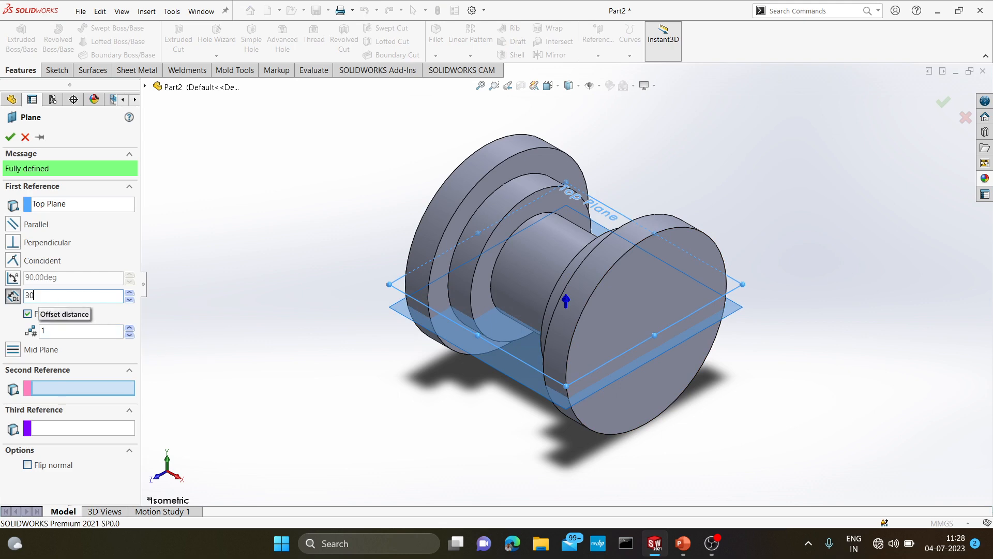
text(0)
key(Return)
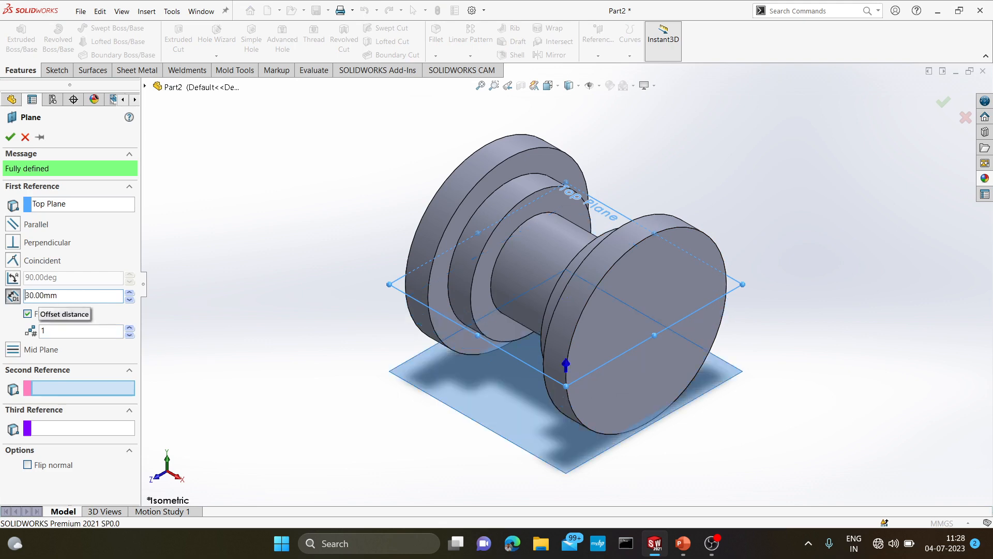
click(10, 137)
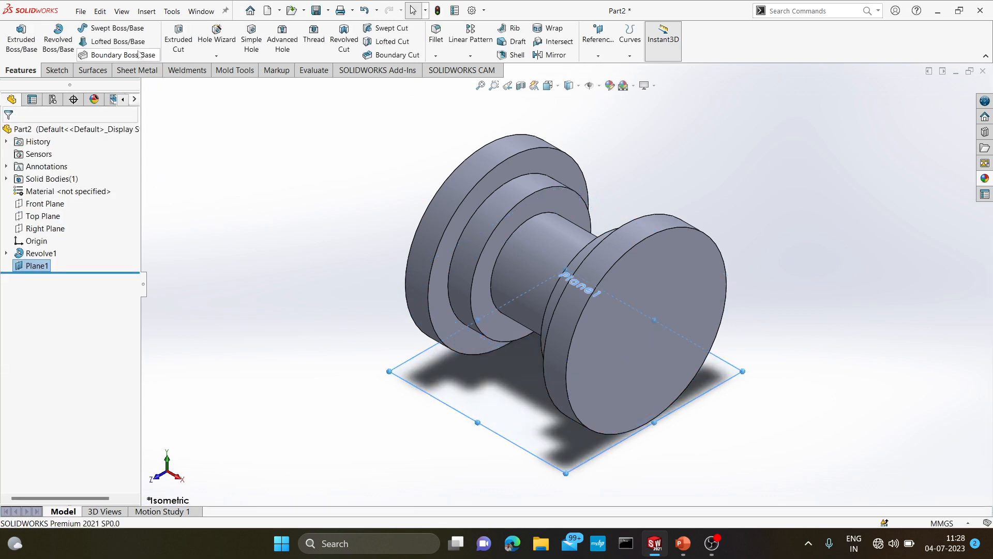
Sketch a circle about 11.75 mm in diameter centered on the origin on the new offset plane.
click(55, 70)
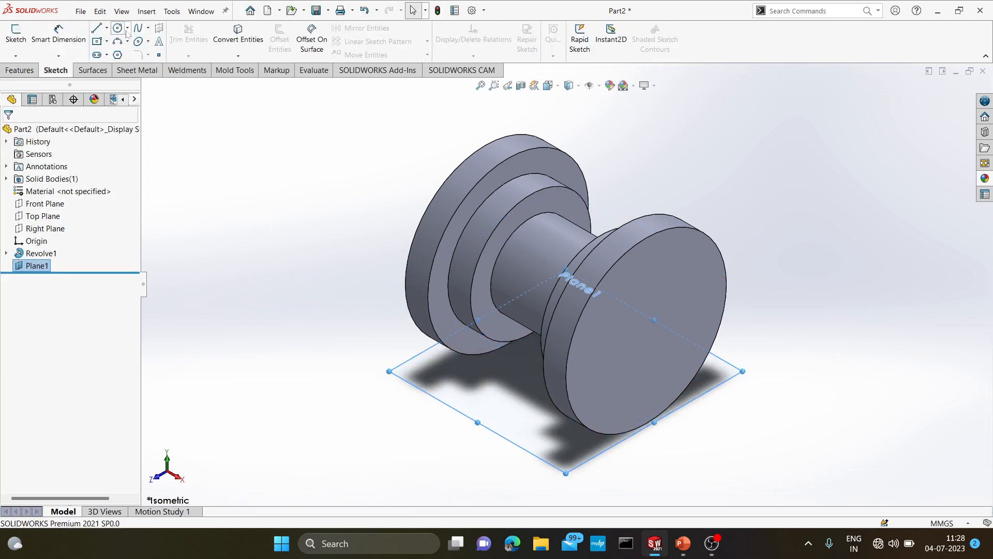
click(128, 28)
click(137, 41)
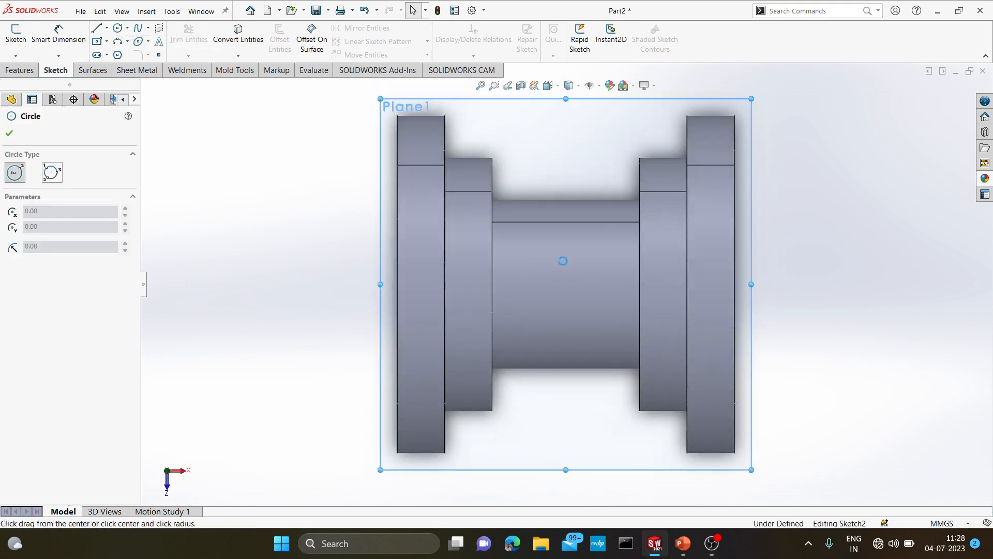
drag(567, 285, 587, 309)
key(Escape)
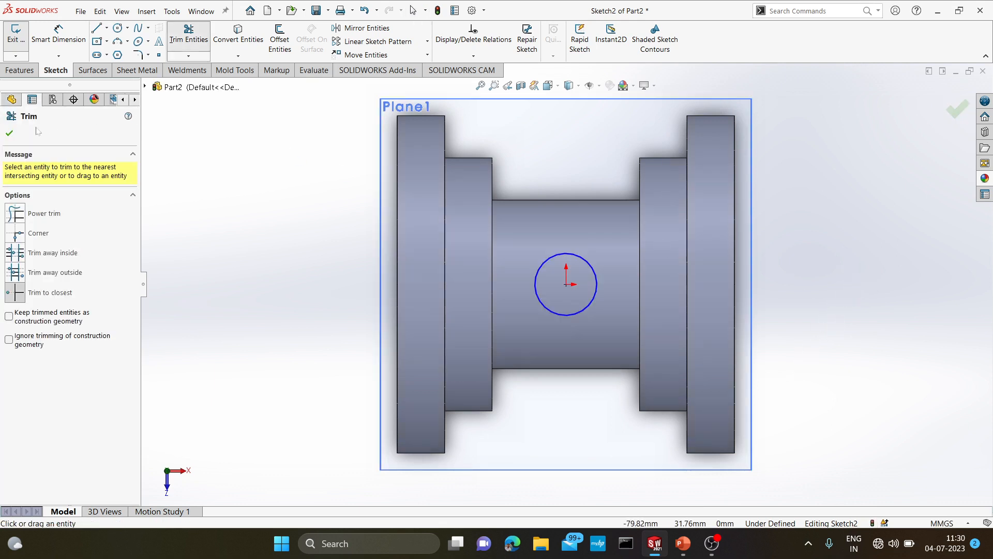
click(10, 134)
Set the circle's diameter to 8 mm and exit the sketch.
right_drag(860, 252, 824, 203)
click(596, 291)
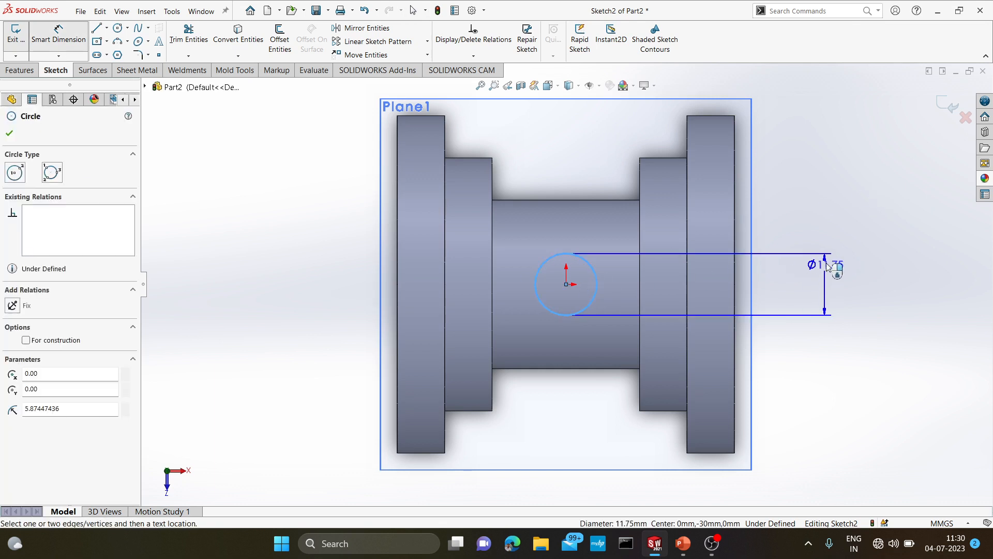
click(837, 248)
text(894872mm)
key(Return)
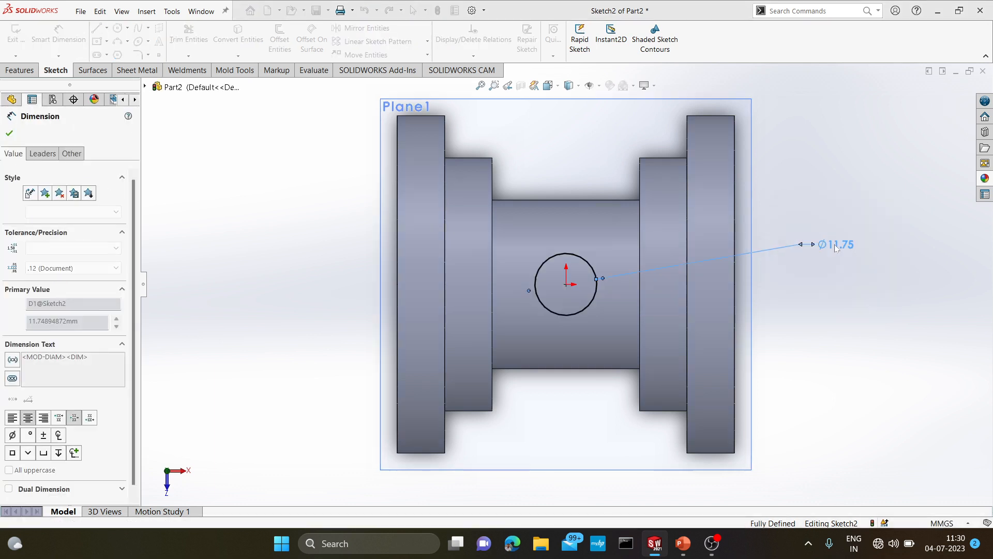
click(10, 133)
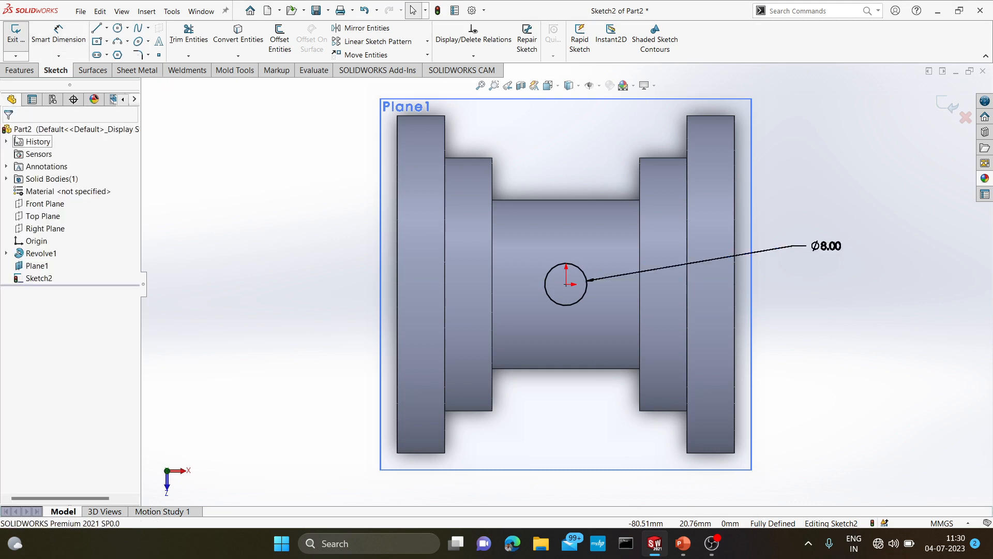
click(15, 32)
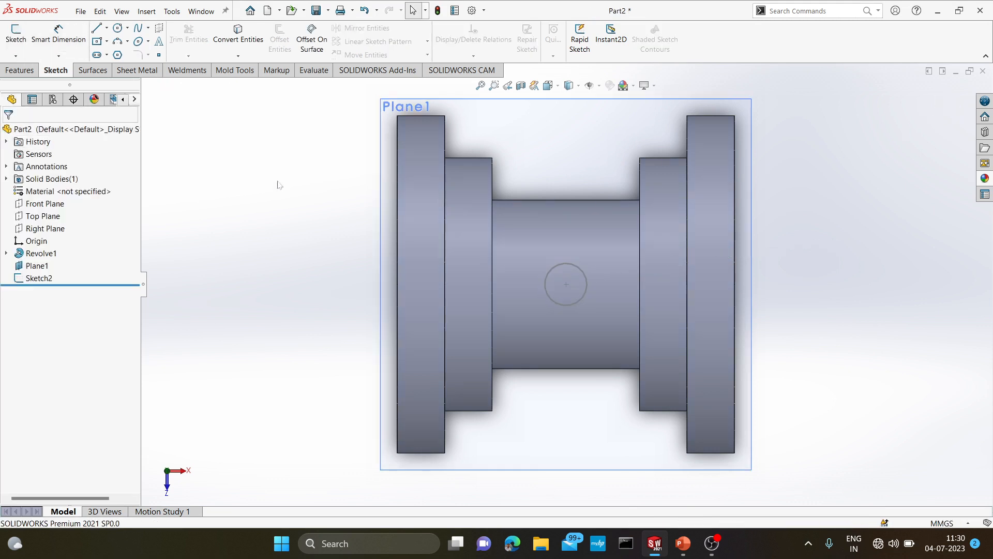
Extrude the 8 mm circle with the Up To Next end condition to form the pin on the middle cylinder.
click(21, 72)
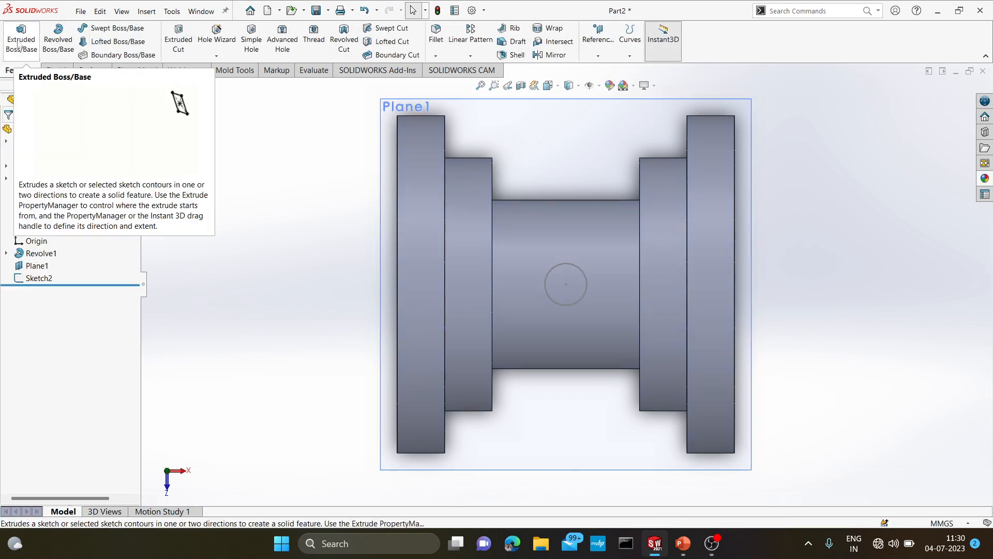
click(20, 40)
click(576, 304)
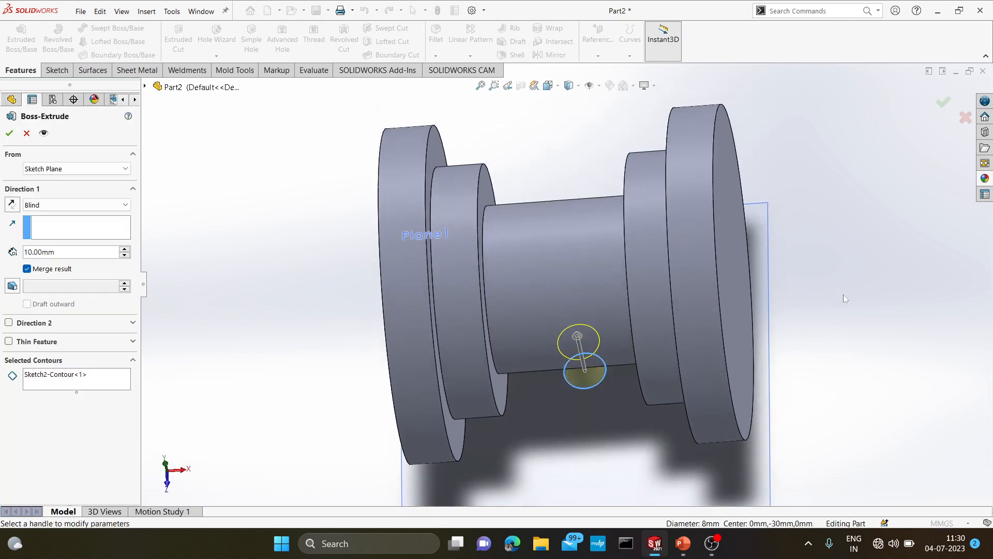
click(123, 205)
click(57, 235)
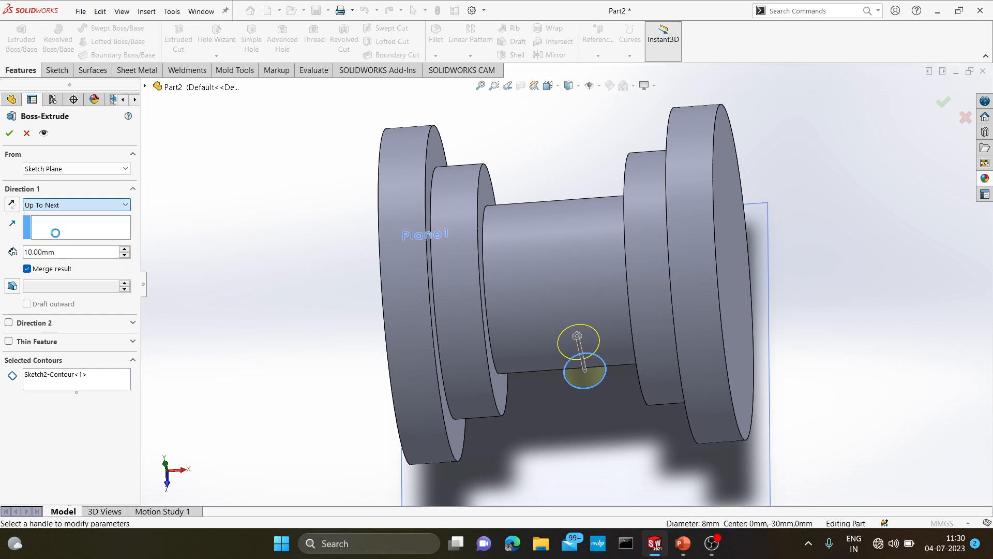
click(10, 133)
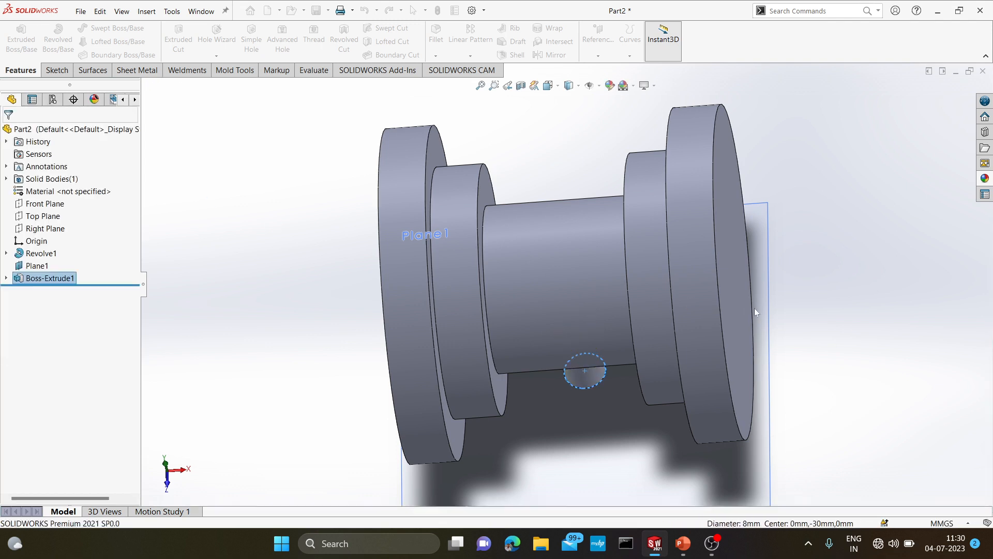
Hide the 30 mm offset reference plane.
middle_drag(694, 467, 806, 381)
right_click(786, 424)
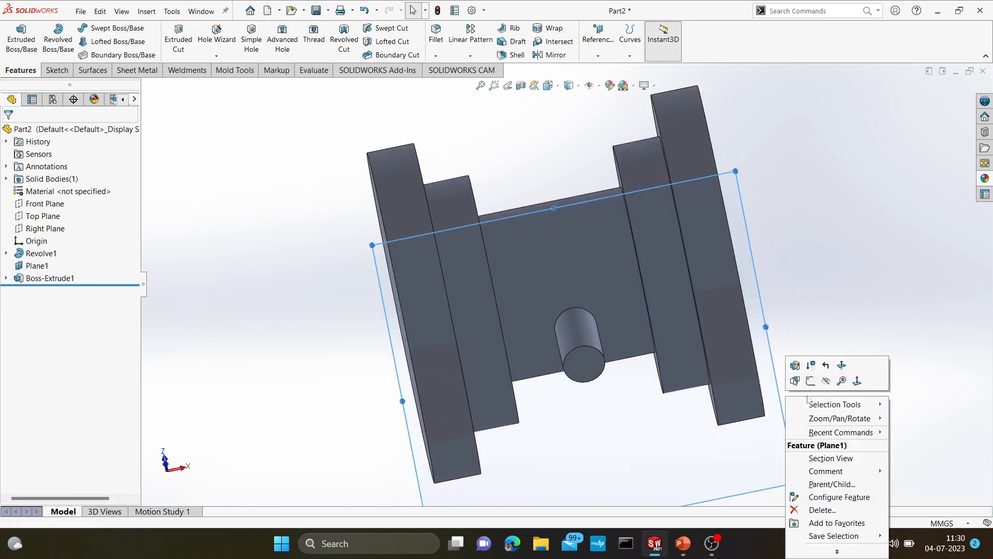
click(826, 381)
Add a 6 mm Through All dowel hole centered on the pin's end face with Hole Wizard, checking its size in the PowerPoint drawing.
middle_drag(820, 399, 762, 262)
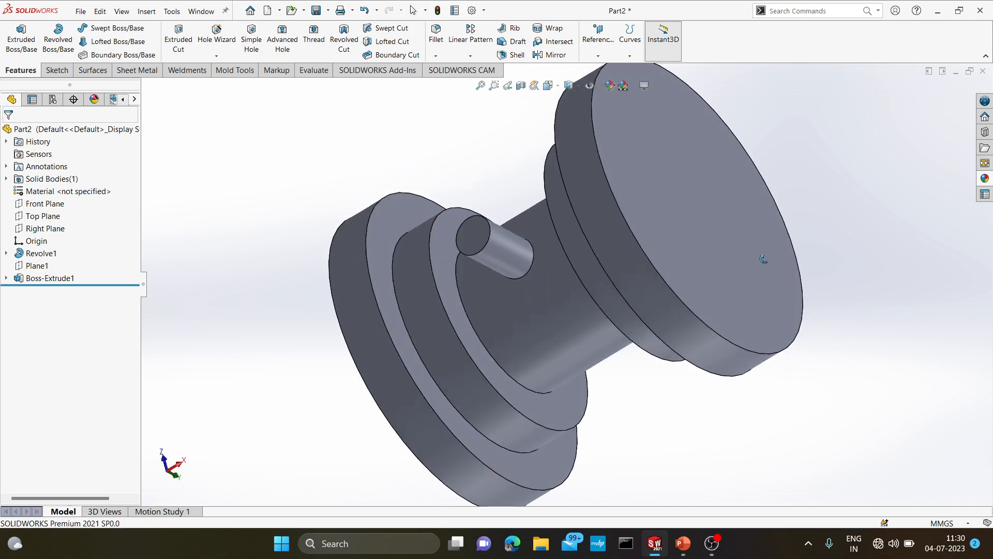
click(471, 235)
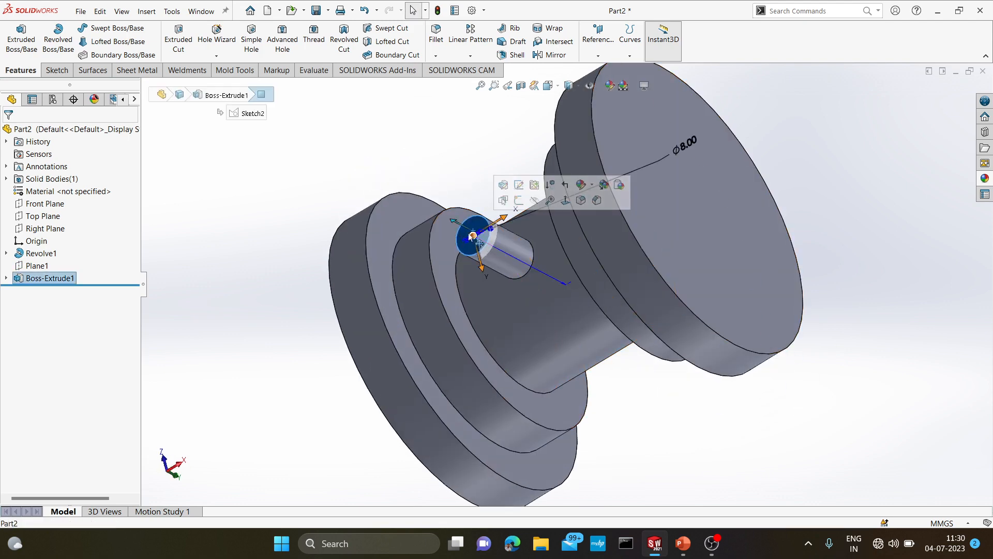
click(216, 36)
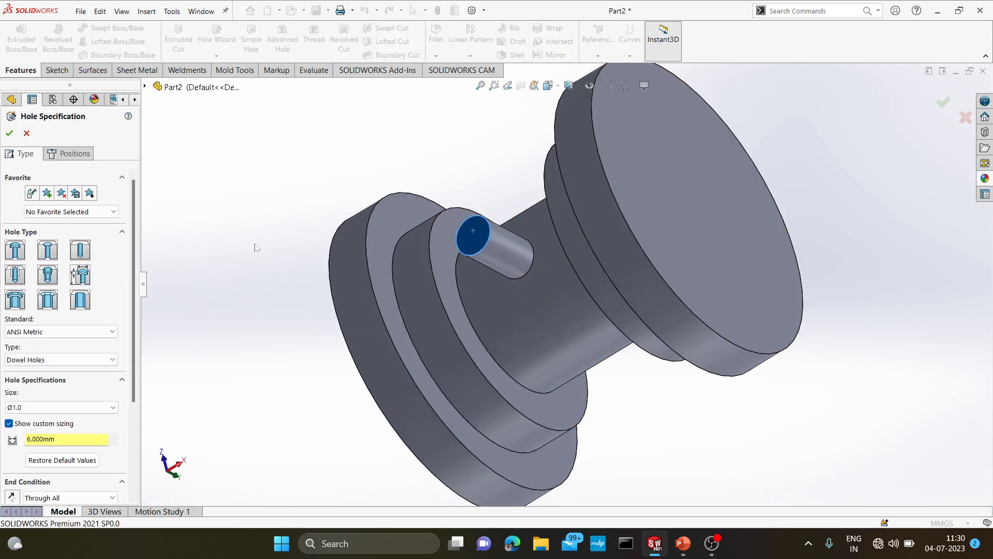
key(alt+Tab)
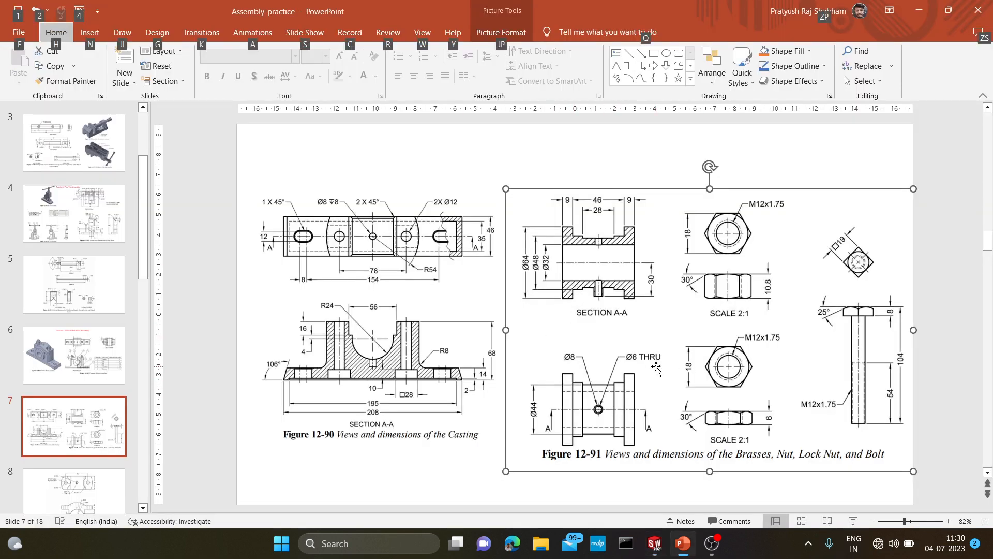
key(alt+Tab)
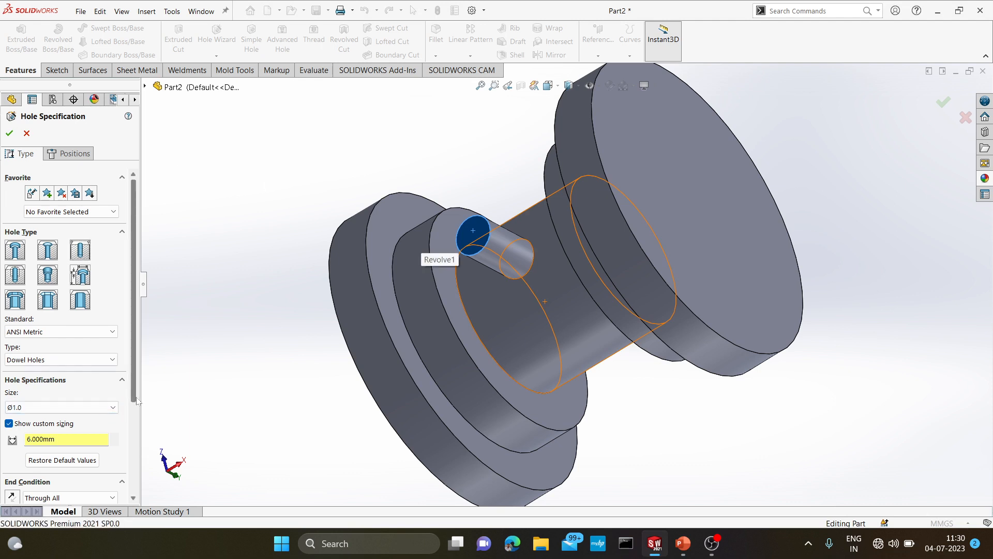
drag(137, 401, 138, 454)
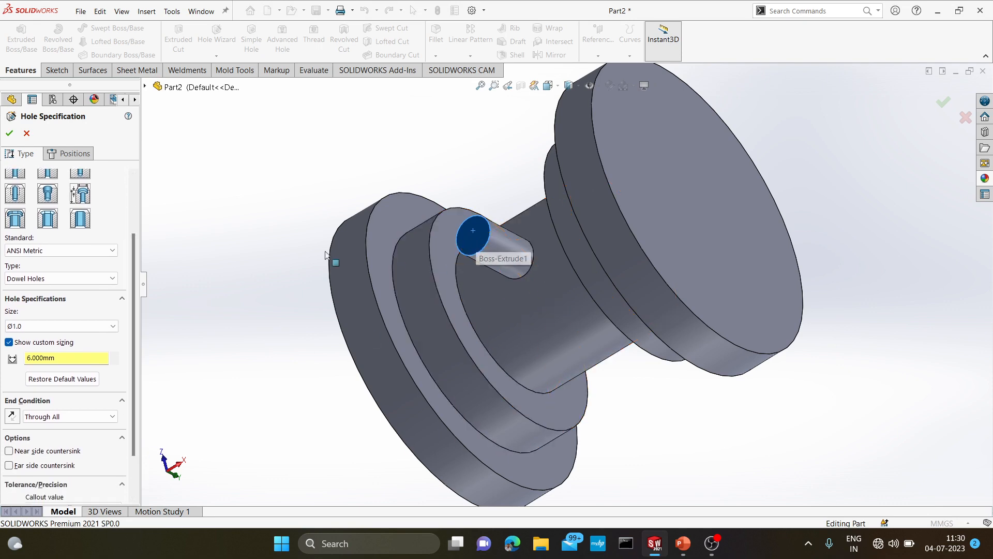
click(75, 154)
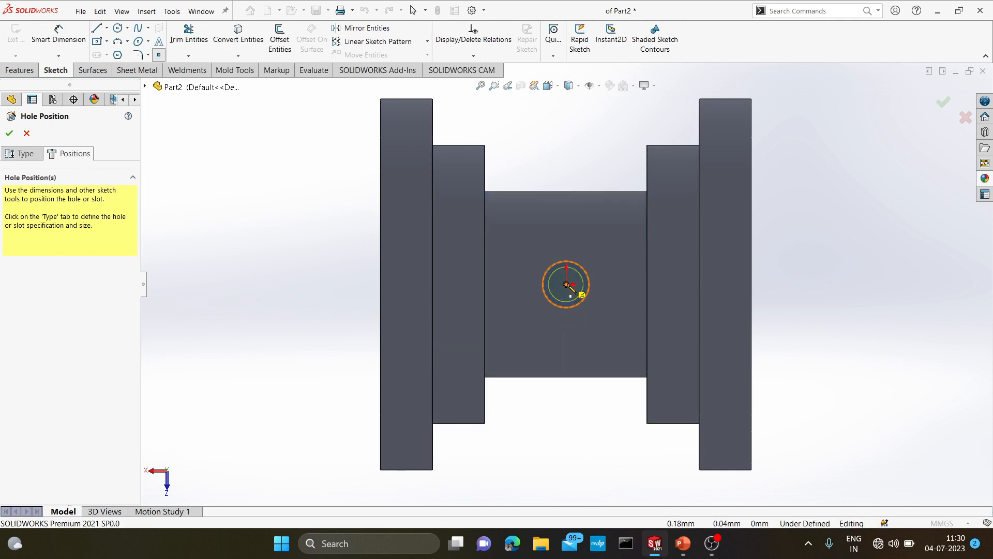
click(566, 284)
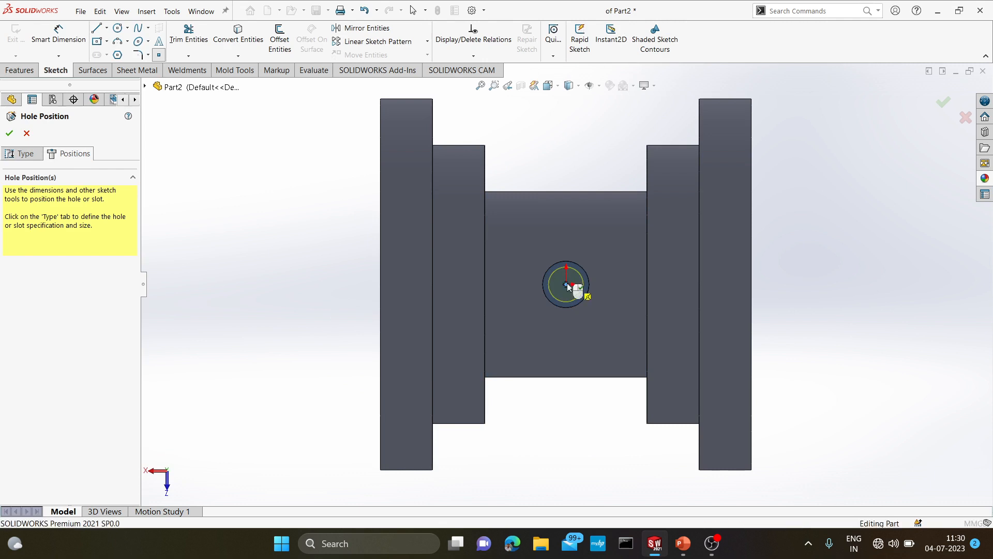
key(Return)
Examine the pin and the through hole in the middle cylinder from several sides, ending in the isometric view.
middle_drag(776, 321, 789, 446)
click(822, 397)
middle_drag(637, 317, 628, 430)
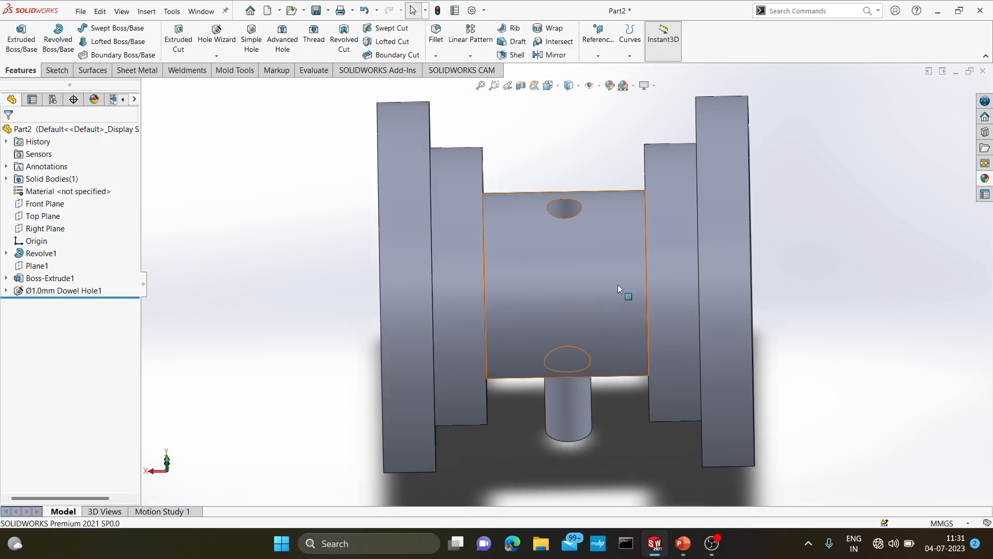
middle_drag(617, 284, 618, 439)
scroll(593, 346, down, 3)
middle_drag(594, 337, 589, 306)
scroll(591, 336, up, 3)
key(ctrl+7)
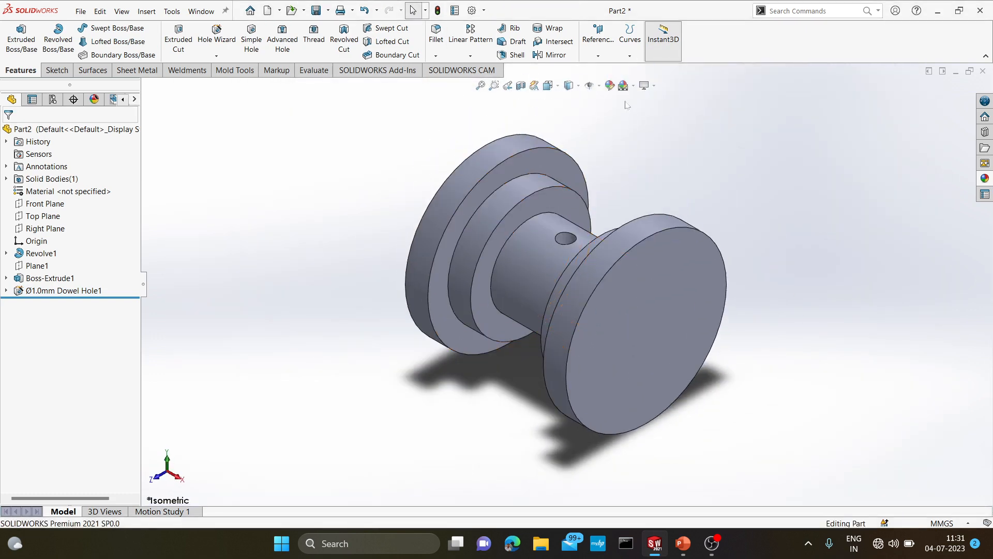
Apply a teal color from the pastels palette to the whole part.
click(610, 86)
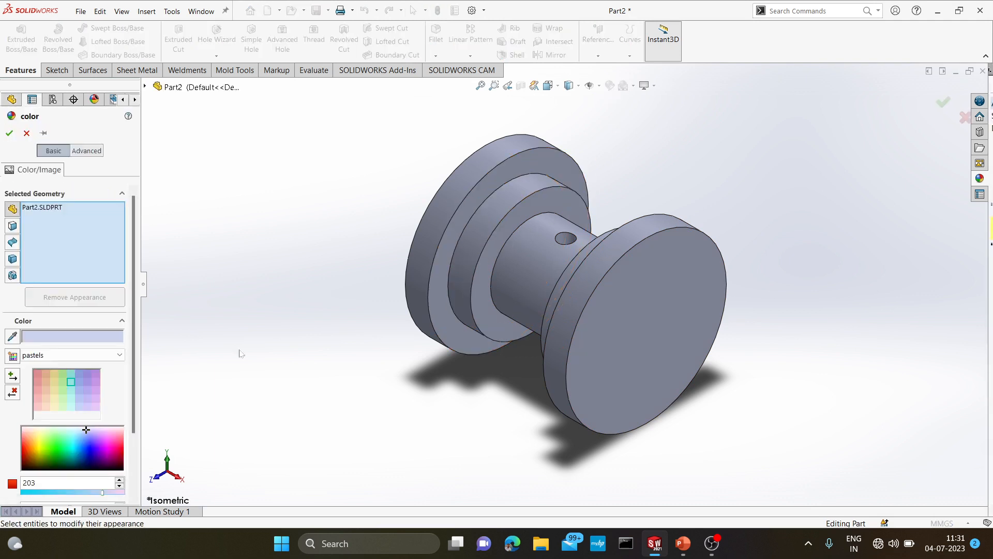
click(71, 391)
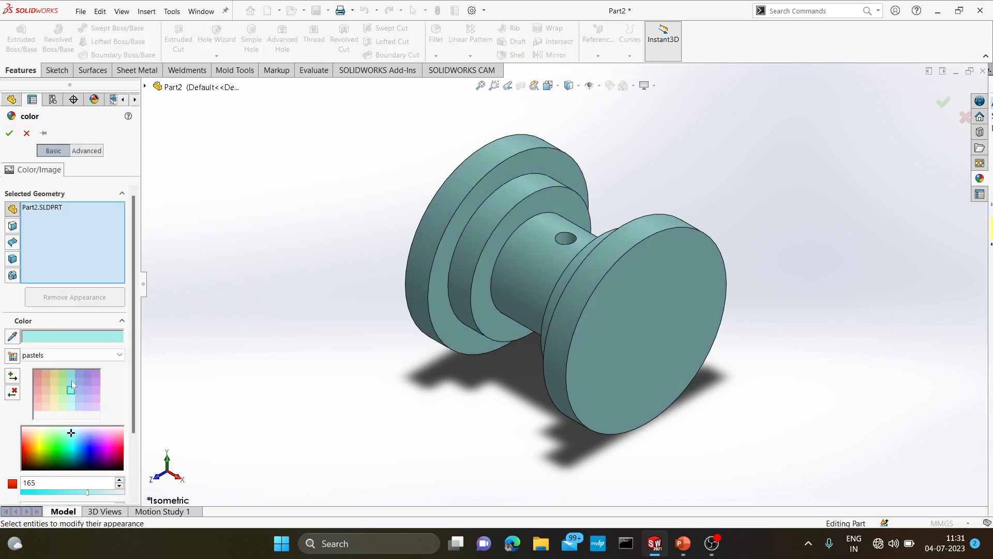
click(72, 383)
middle_drag(607, 349, 678, 416)
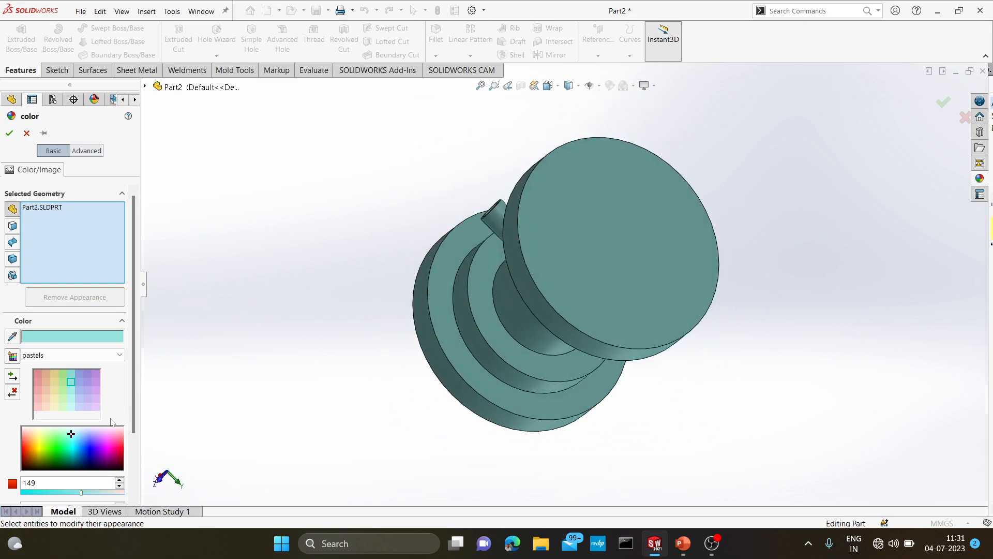
click(54, 390)
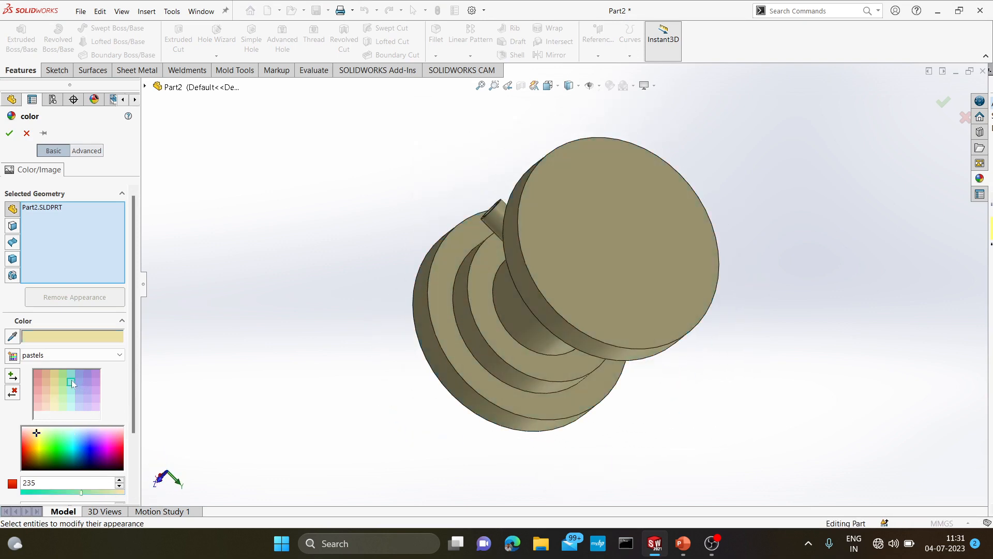
click(71, 382)
middle_drag(259, 341, 560, 308)
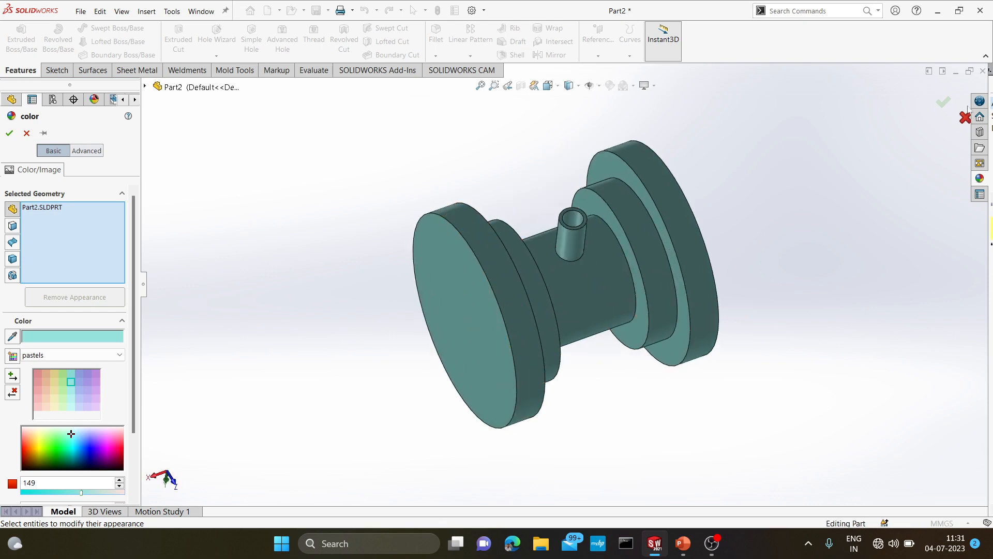
click(943, 109)
middle_drag(839, 208, 783, 300)
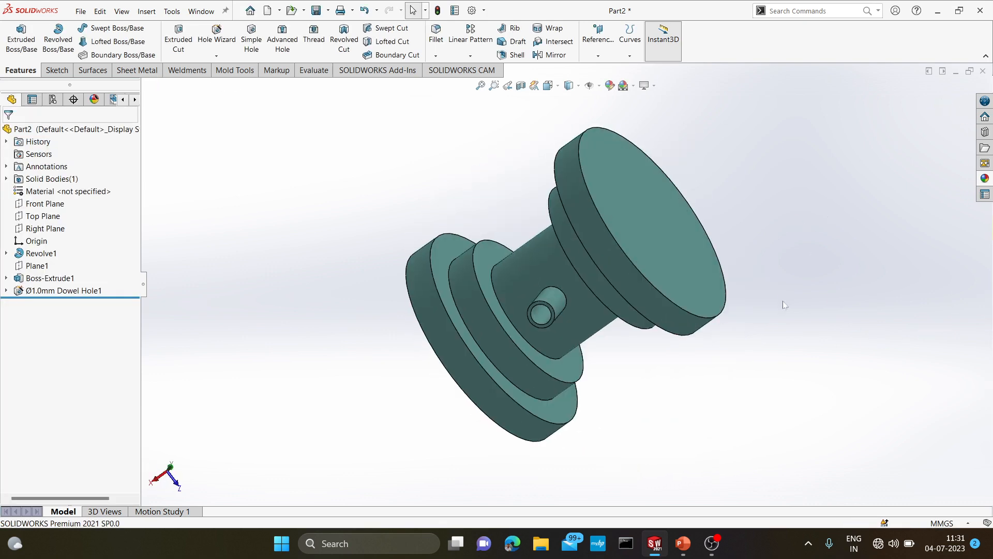